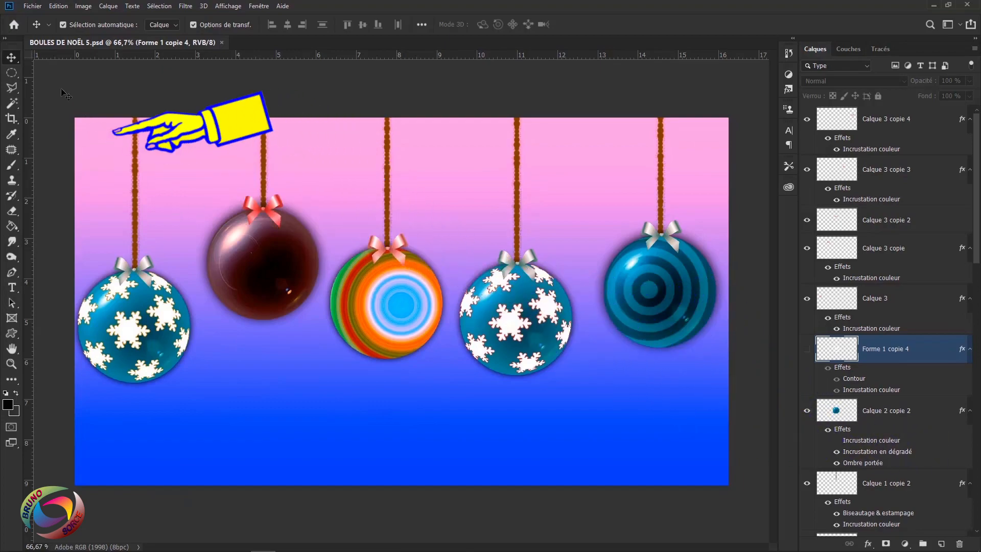
# Create a 500 × 500 pixel RGB document at 300 pixels/inch with background colour 1d1d1d.
pyautogui.click(31, 7)
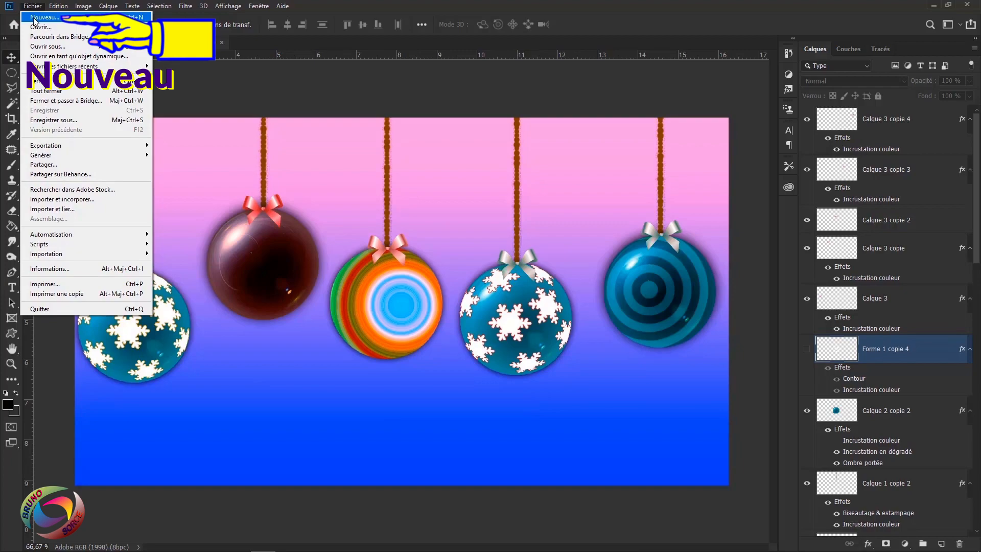
pyautogui.click(34, 19)
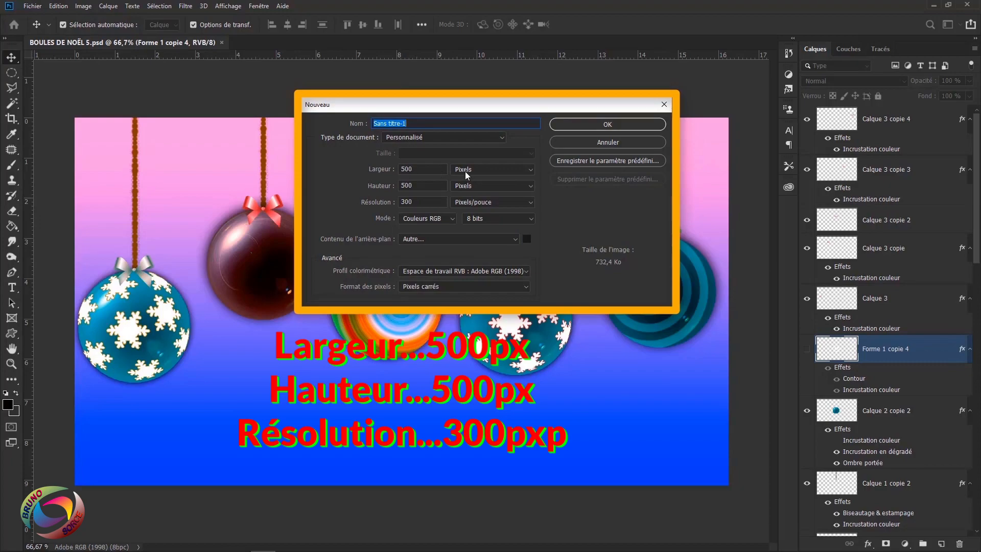
pyautogui.click(492, 170)
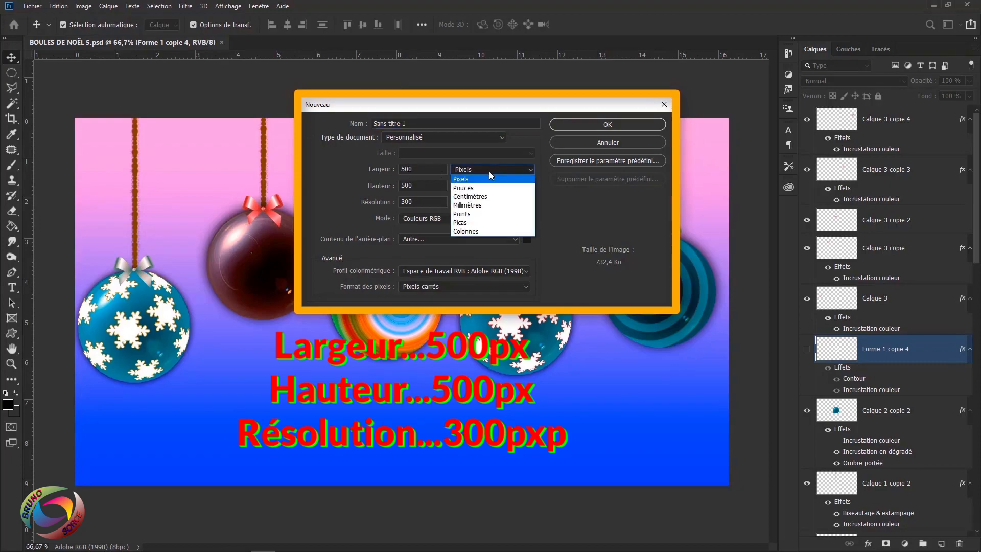
pyautogui.click(462, 179)
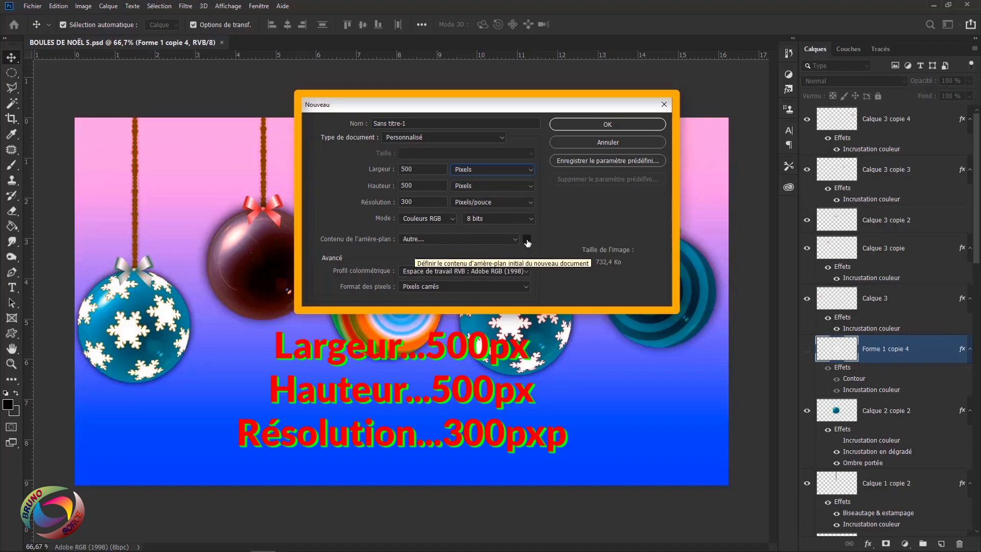
pyautogui.click(527, 240)
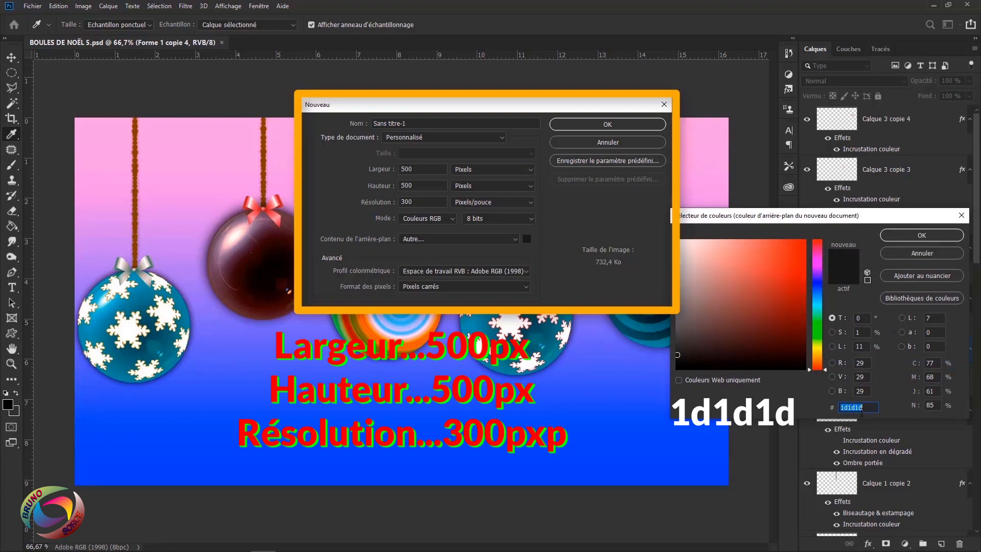
pyautogui.click(895, 238)
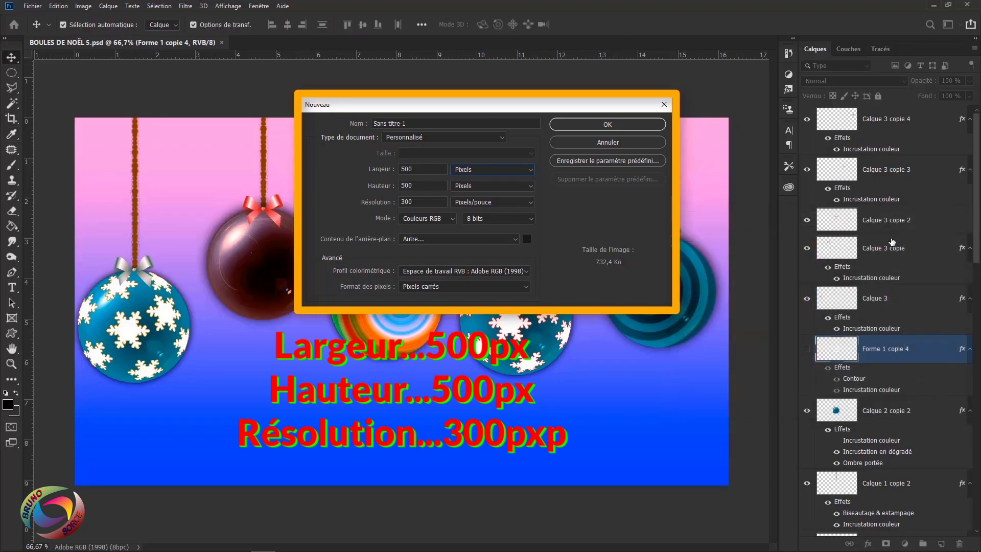
pyautogui.click(585, 125)
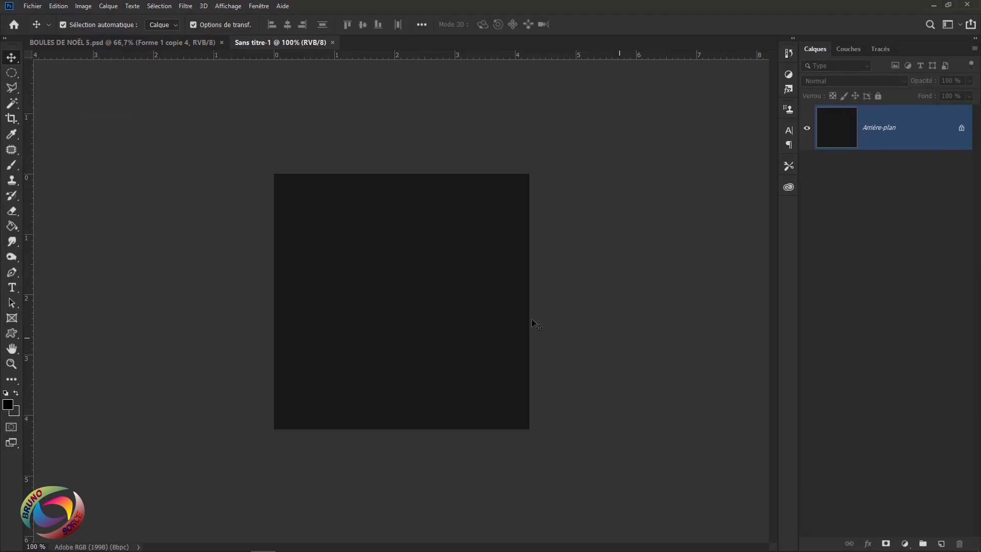
# Unlock the background layer and render a Halo lens flare on it with 100% brightness and the 105 mm (normal) lens.
pyautogui.scroll(2, 473, 295)
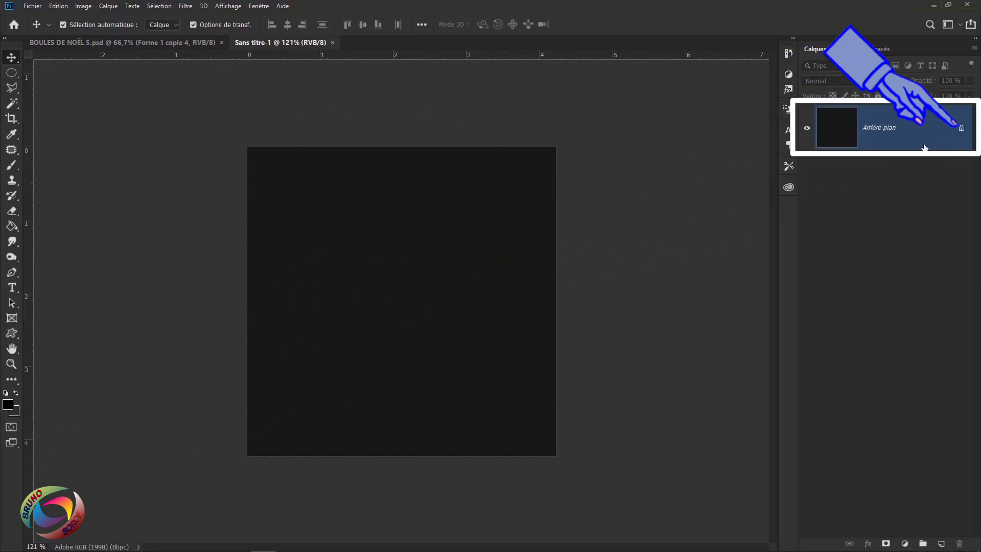
pyautogui.click(962, 130)
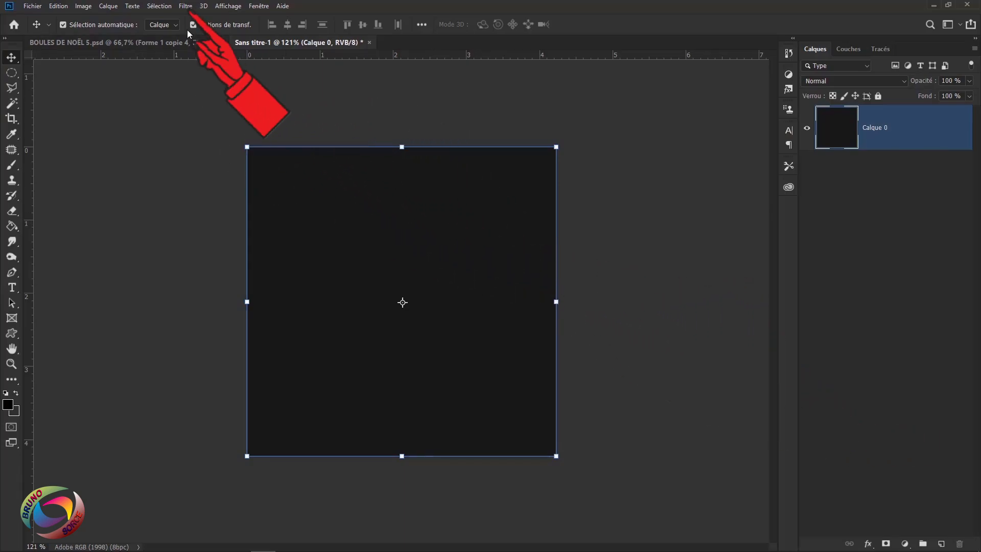
pyautogui.click(186, 7)
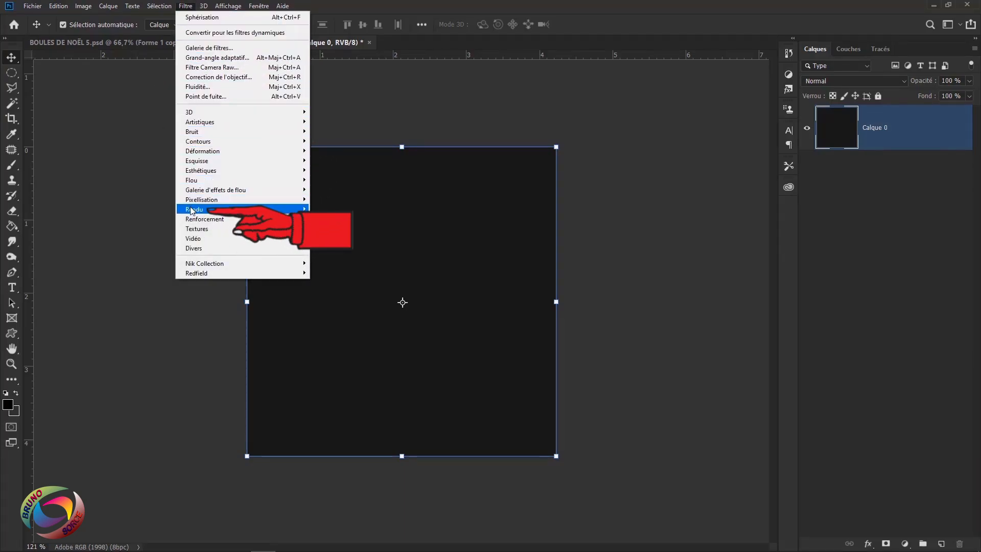
pyautogui.moveTo(194, 212)
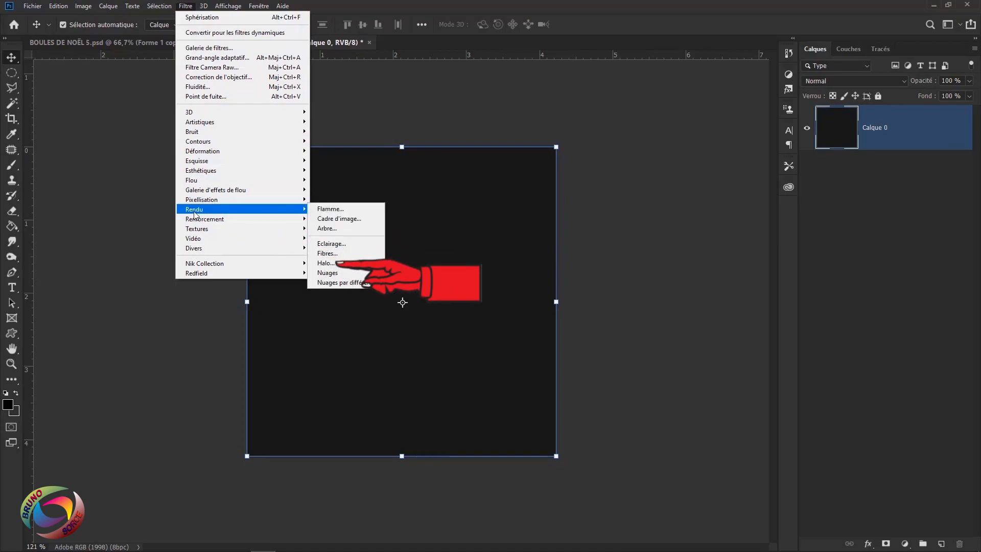
pyautogui.click(328, 265)
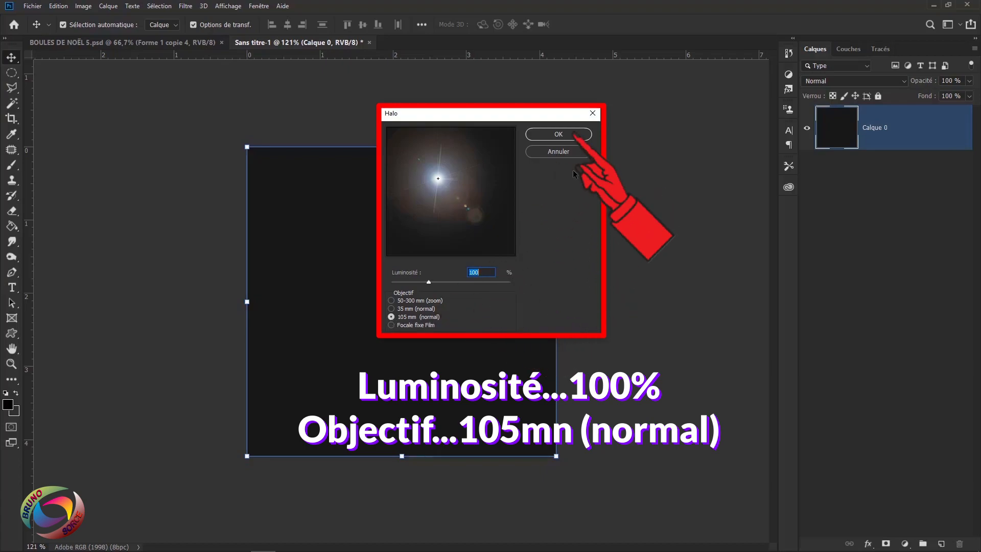
pyautogui.click(558, 134)
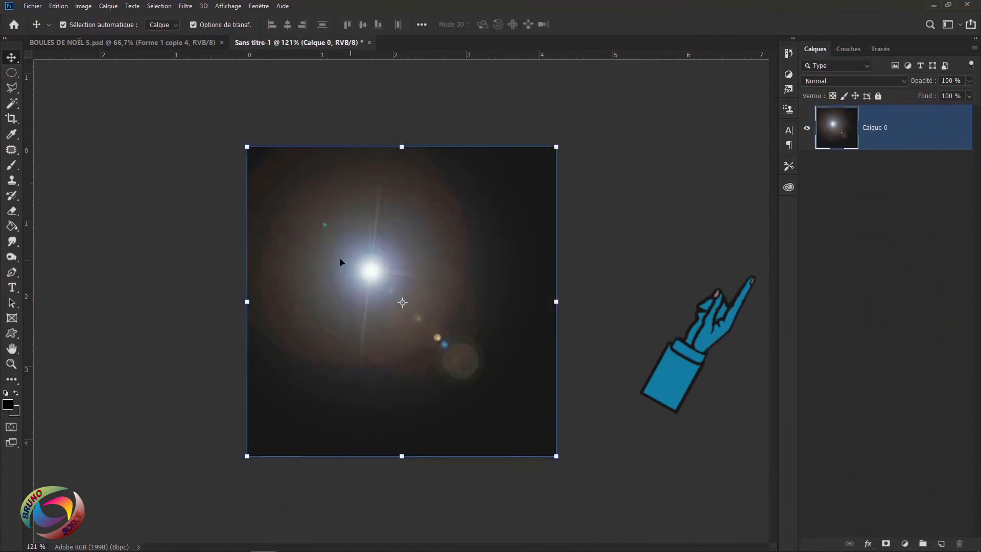
# Apply the Coordonnées polaires distortion filter to the flare layer using Polaire en rectangulaire.
pyautogui.click(183, 7)
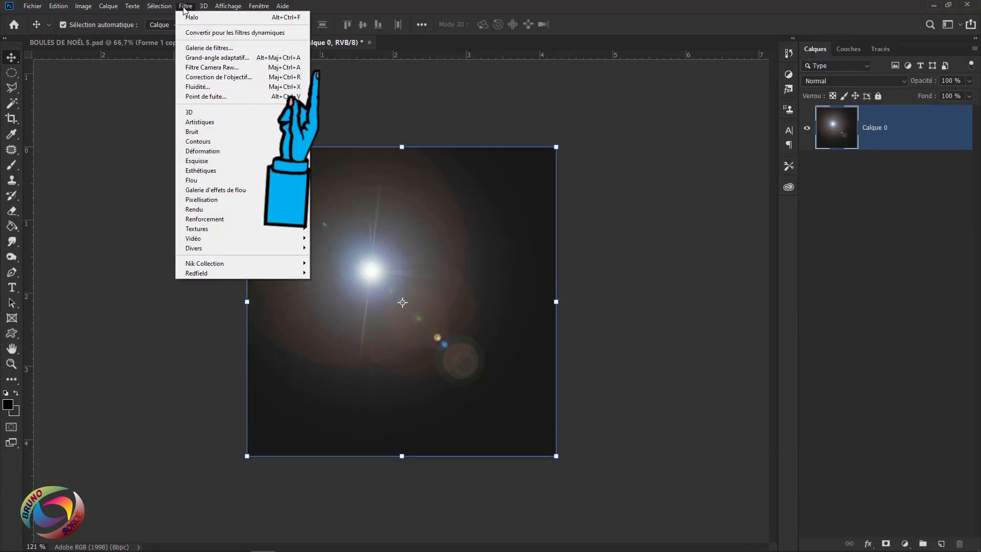
pyautogui.moveTo(193, 154)
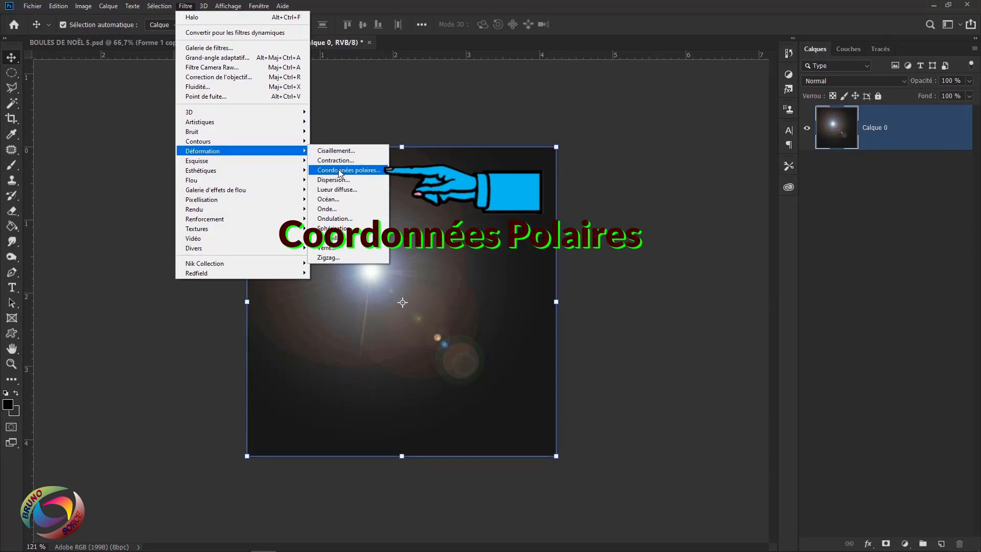
pyautogui.click(340, 171)
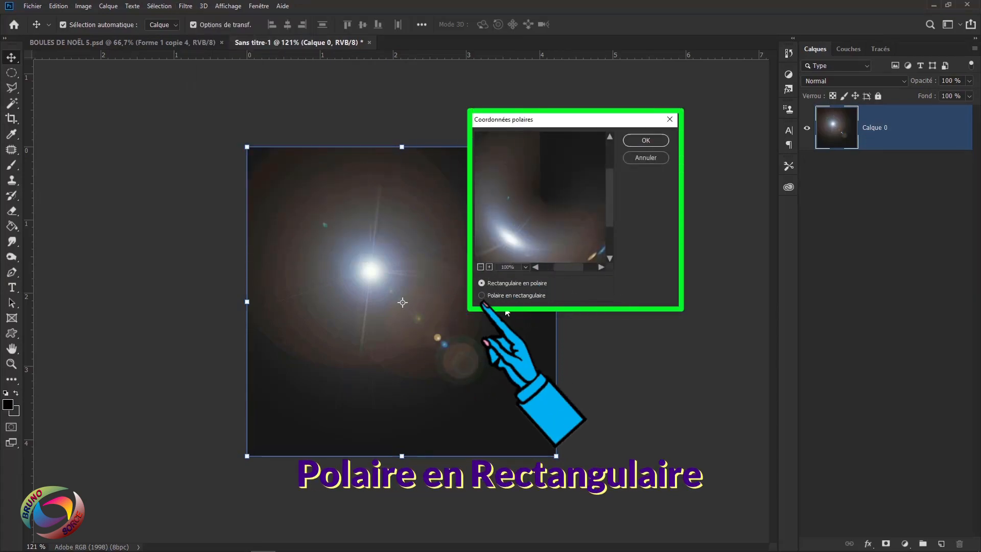
pyautogui.click(482, 295)
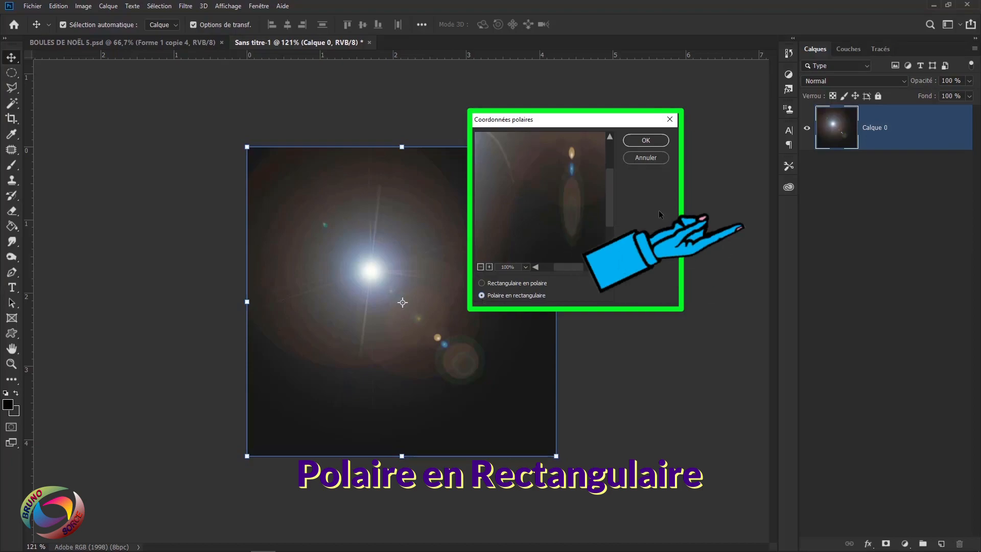
pyautogui.click(647, 140)
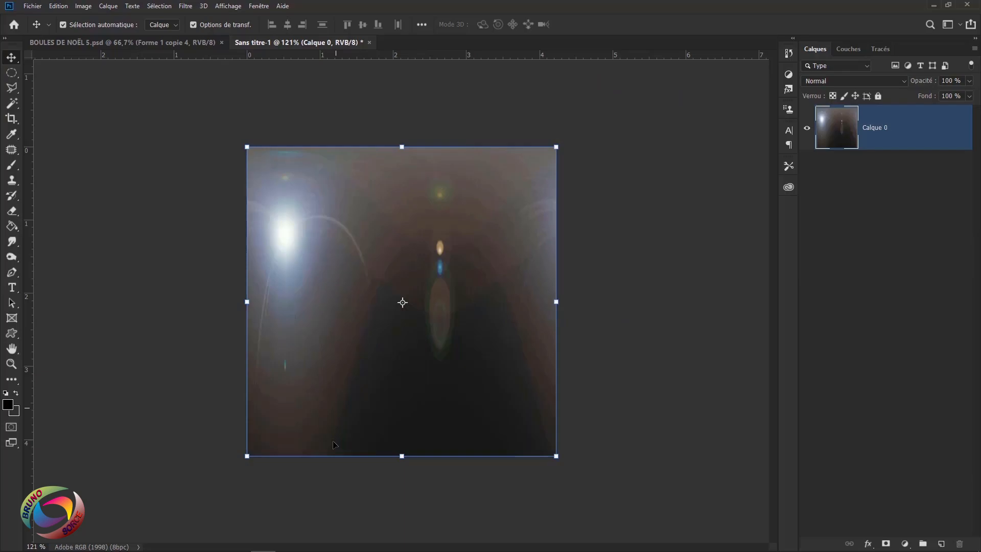
# Flip the distorted flare layer vertically with the Symétrie axe vertical transformation.
pyautogui.click(58, 6)
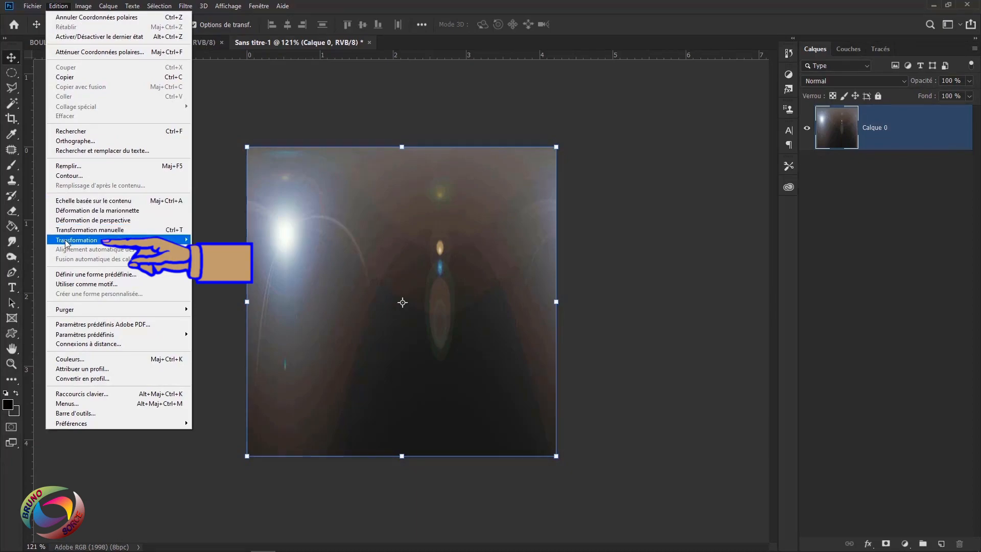
pyautogui.moveTo(87, 243)
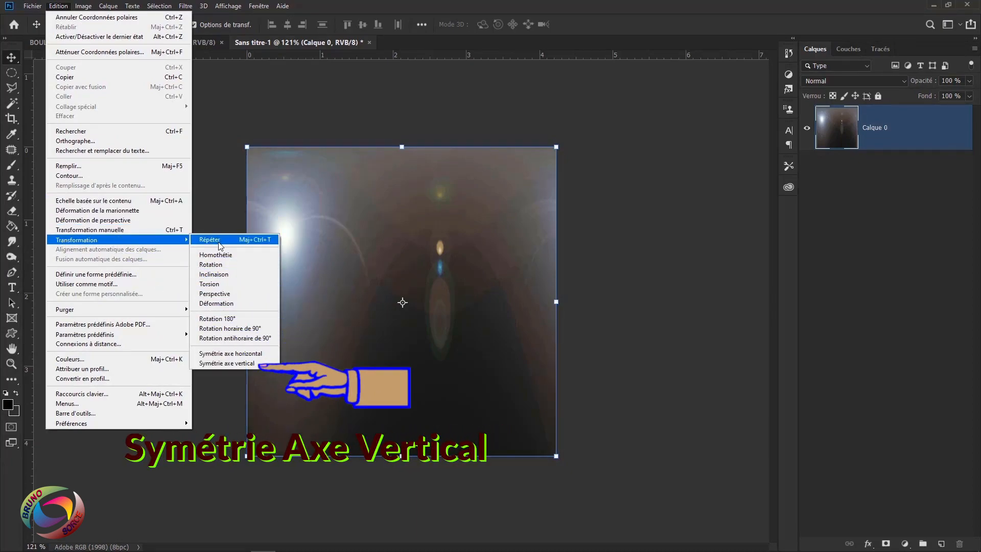
pyautogui.click(227, 363)
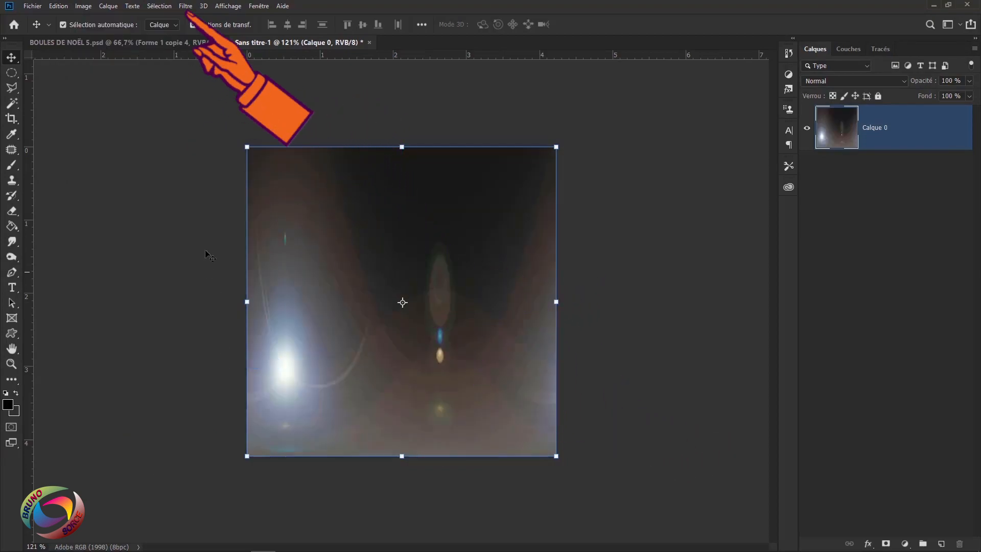
# Apply the Coordonnées polaires filter to the flipped layer using Rectangulaire en polaire to form a glass ball.
pyautogui.click(185, 6)
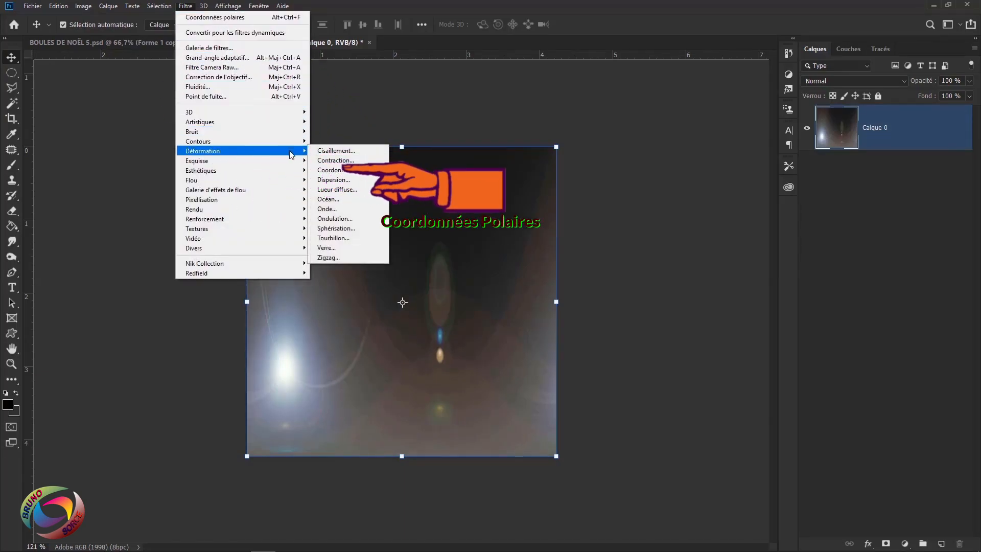
pyautogui.click(336, 171)
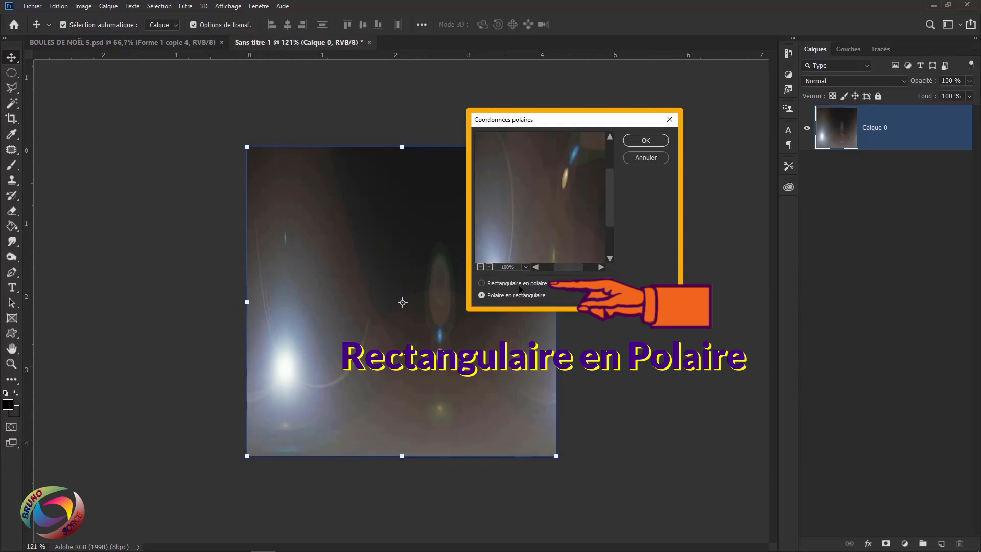
pyautogui.click(481, 283)
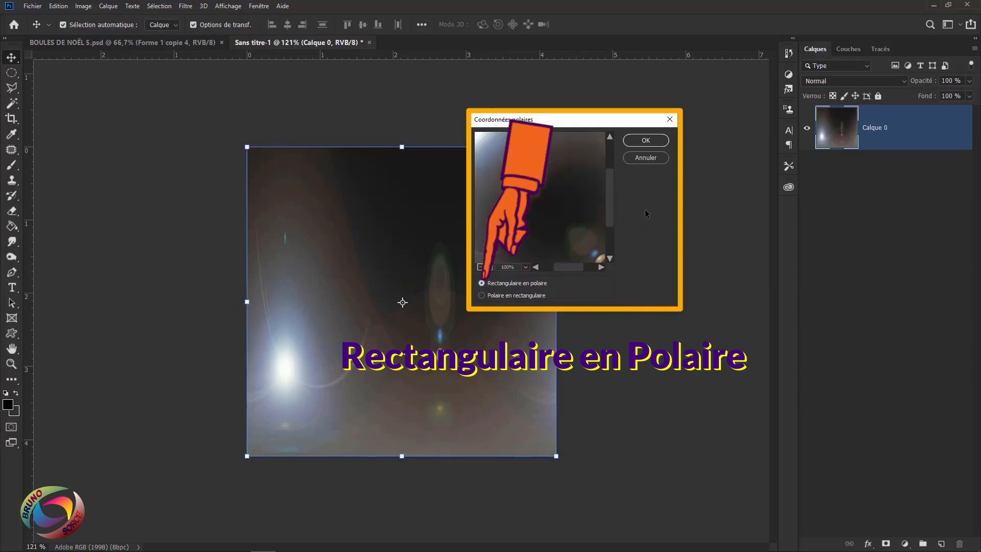
pyautogui.click(647, 140)
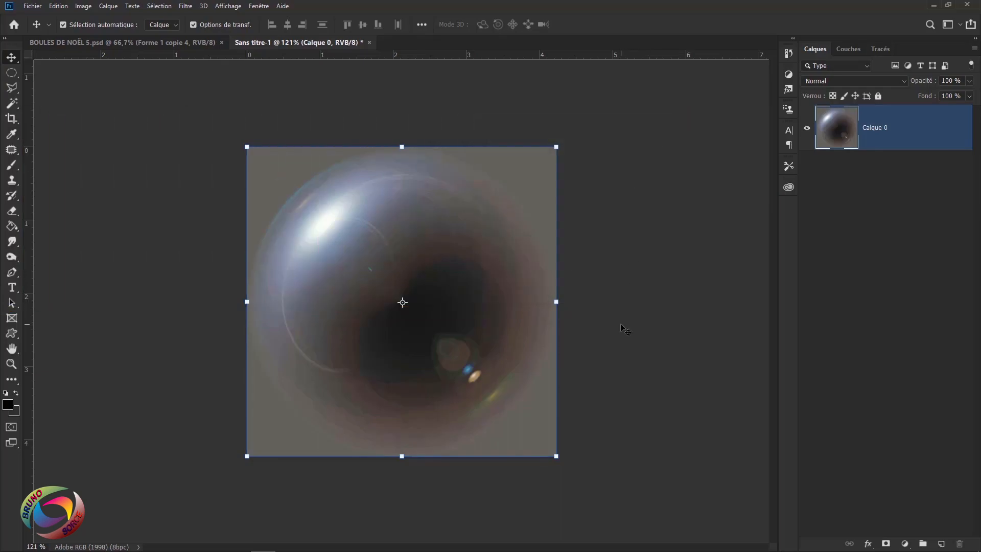
# Select the ball with a circular elliptical marquee in fixed 1:1 proportions and copy the selection to a new layer.
pyautogui.scroll(2, 620, 328)
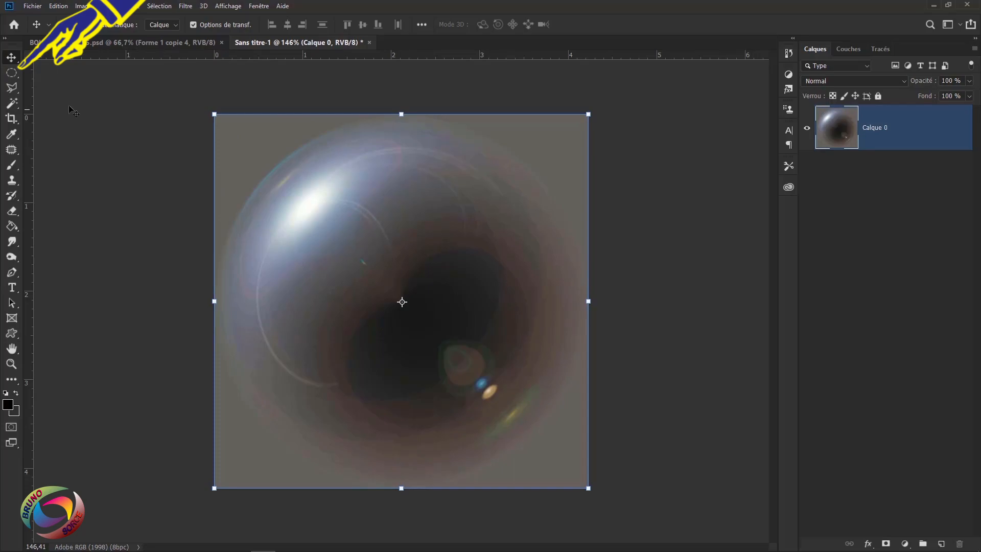
pyautogui.click(12, 74)
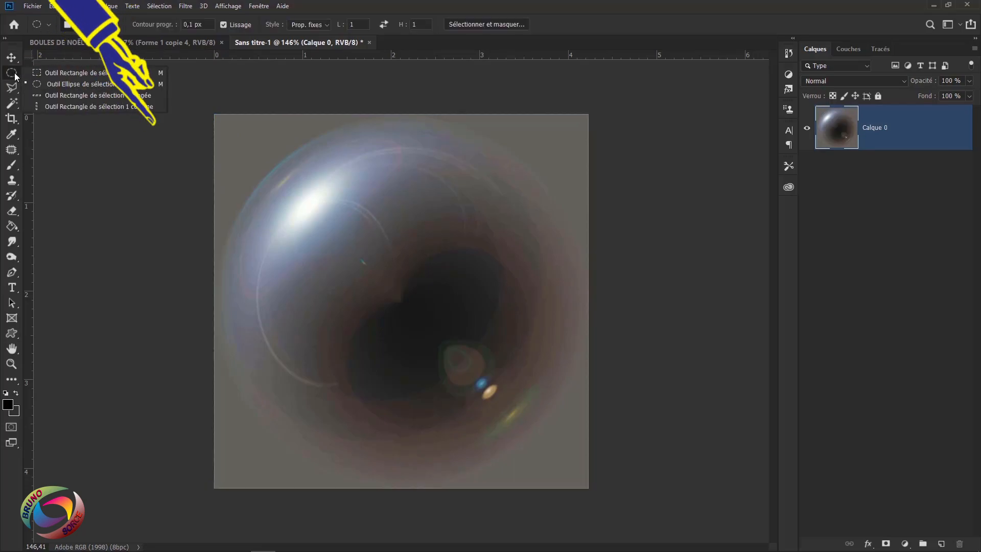
pyautogui.click(77, 84)
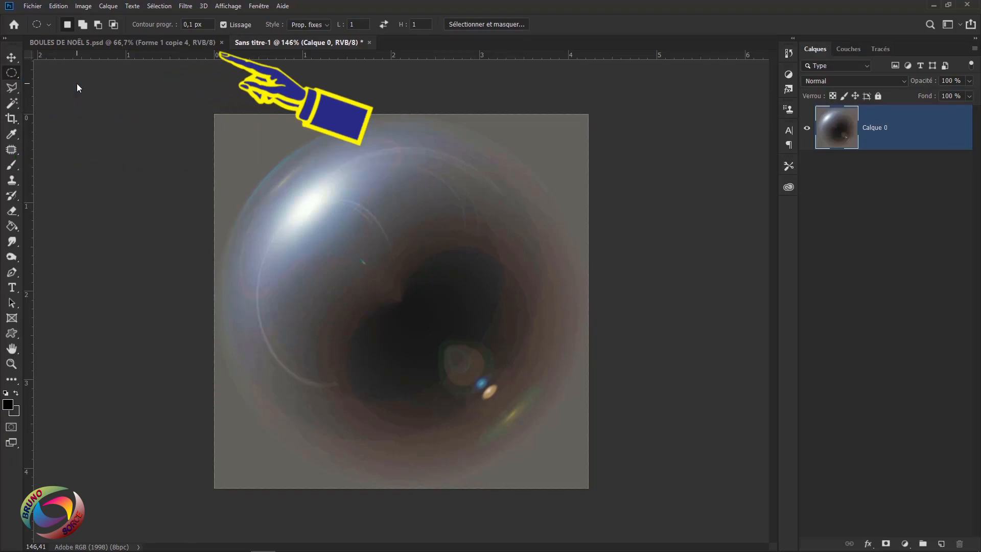
pyautogui.click(327, 25)
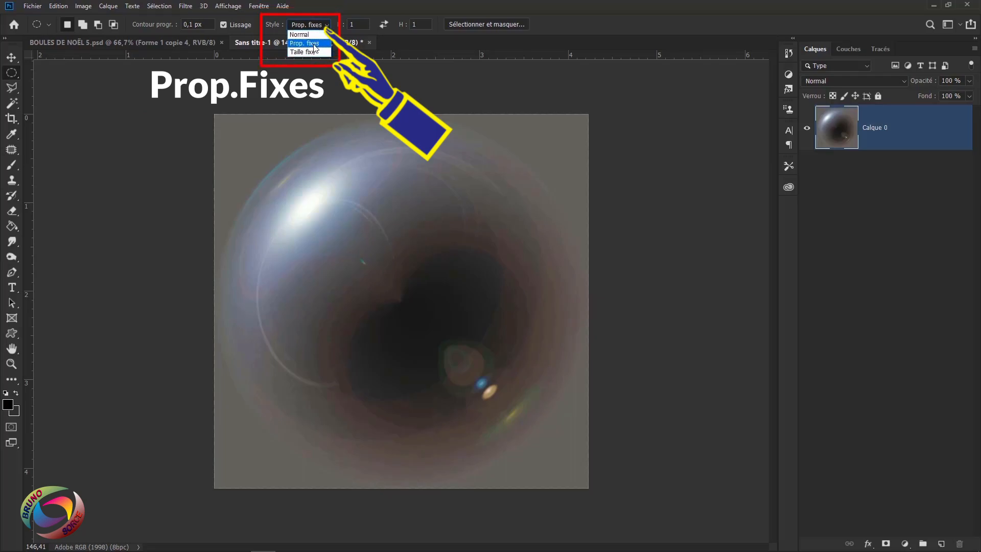
pyautogui.click(314, 46)
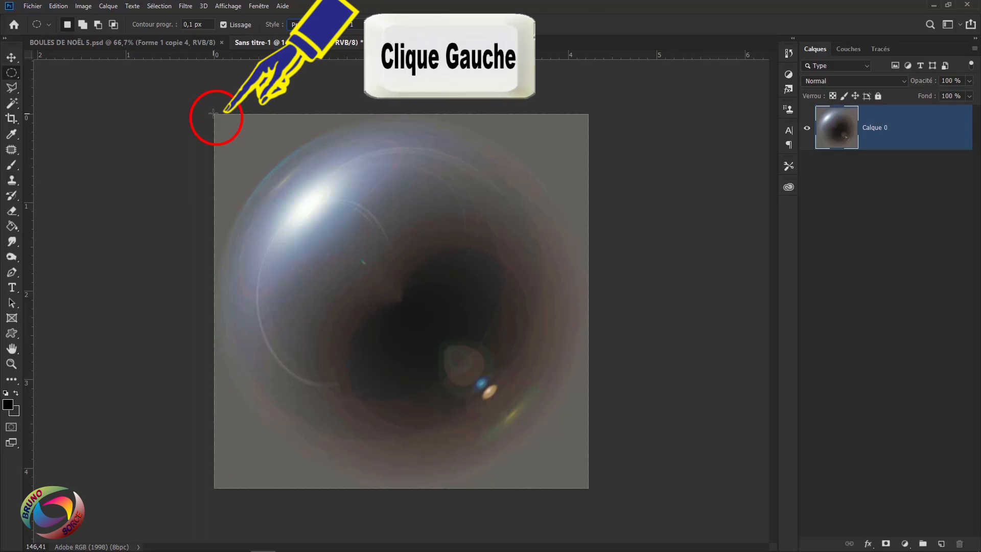
pyautogui.moveTo(213, 113); pyautogui.dragTo(630, 488)
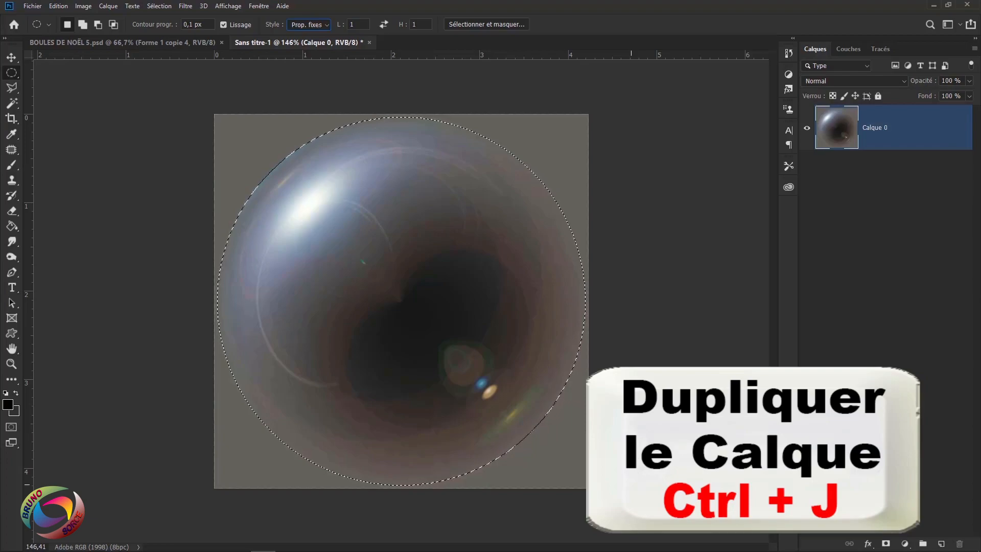
pyautogui.hotkey('ctrl', 'j')
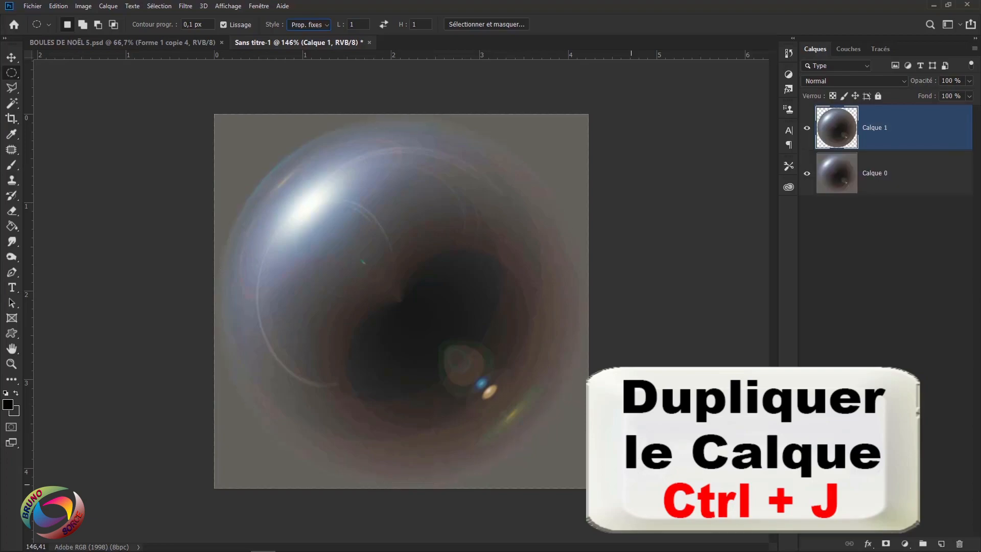
# Select the original square layer Calque 0 beneath the ball cut-out and hide it.
pyautogui.click(807, 174)
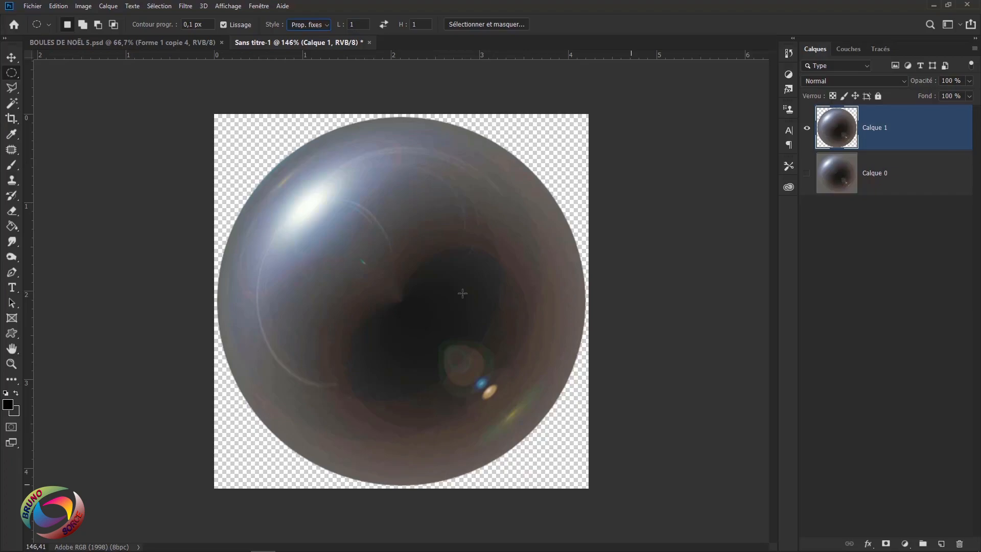
pyautogui.click(879, 172)
pyautogui.click(807, 173)
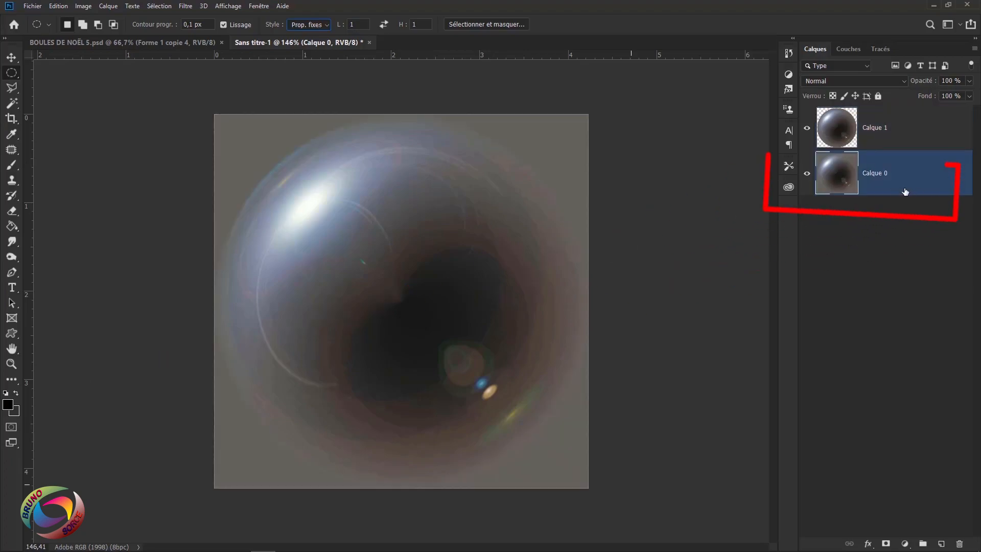
pyautogui.click(808, 174)
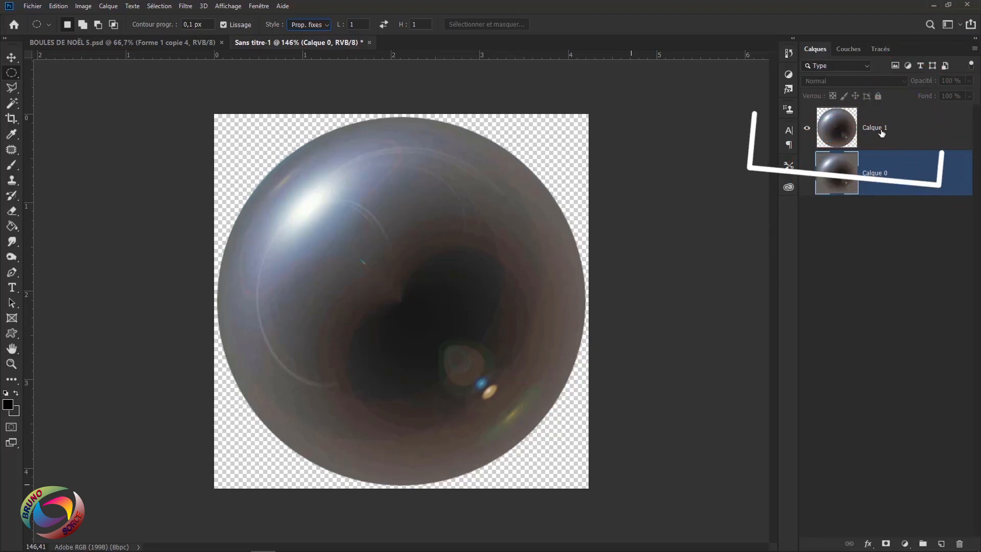
# Scale the ball on Calque 1 proportionally to about 58% and move it near the centre of the canvas.
pyautogui.click(912, 136)
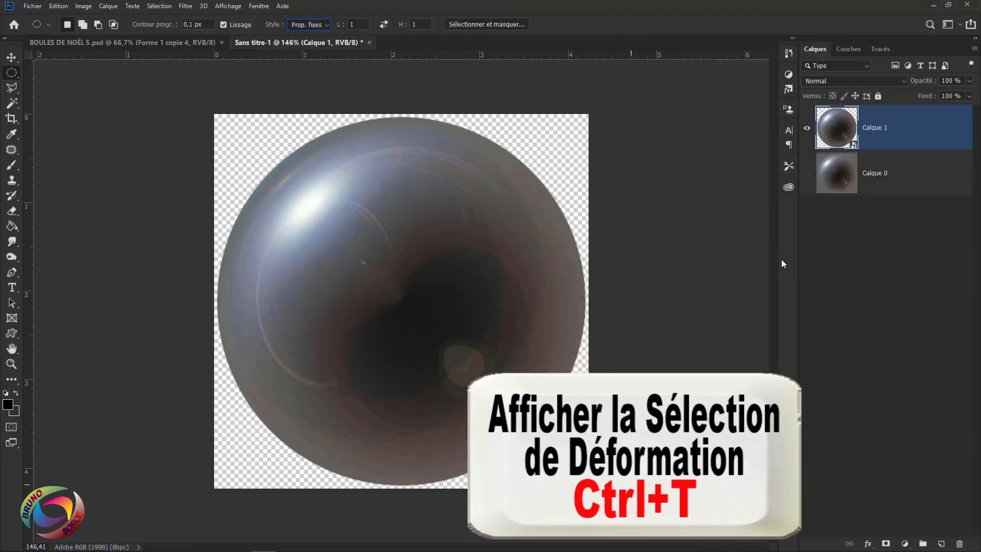
pyautogui.hotkey('ctrl', 't')
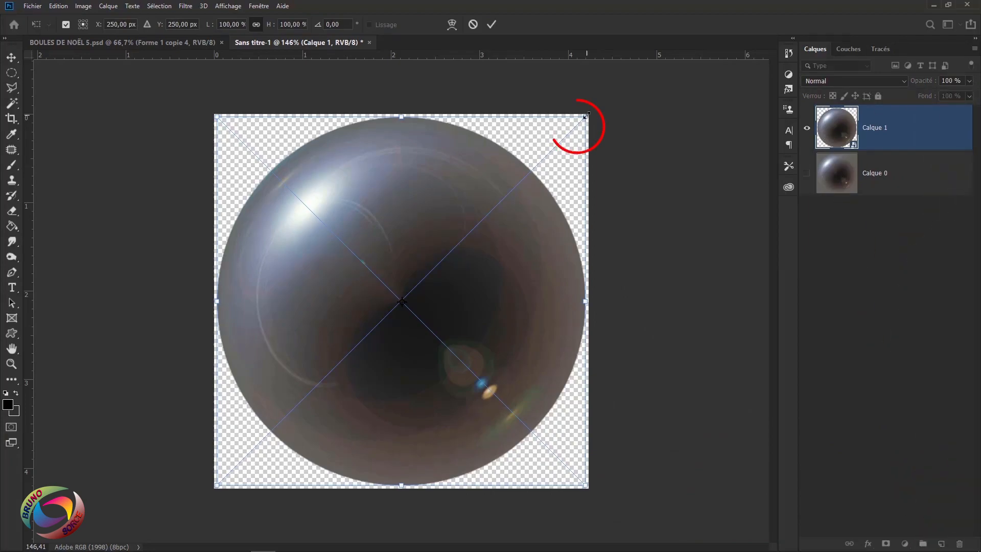
pyautogui.moveTo(585, 117); pyautogui.dragTo(425, 273)
pyautogui.moveTo(349, 315); pyautogui.dragTo(425, 297)
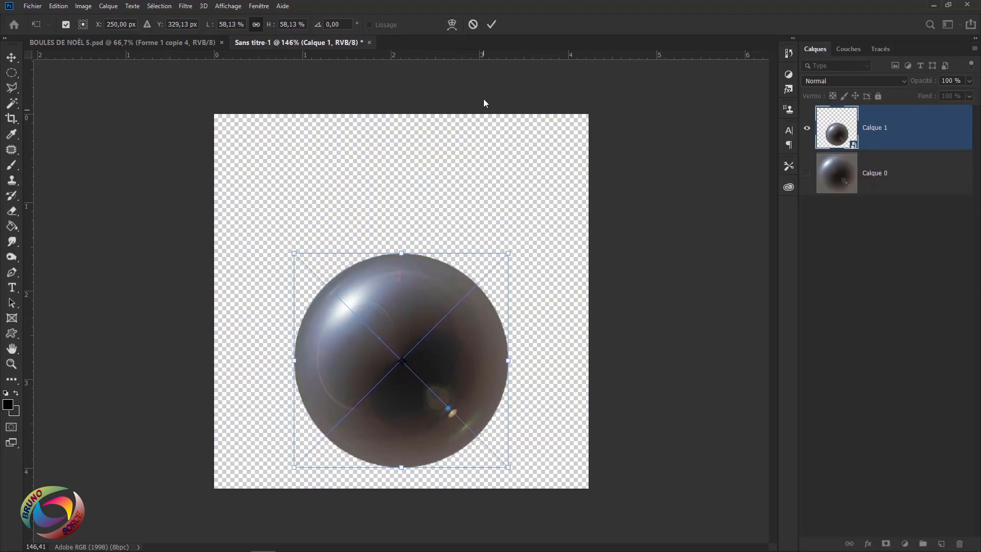
pyautogui.click(492, 25)
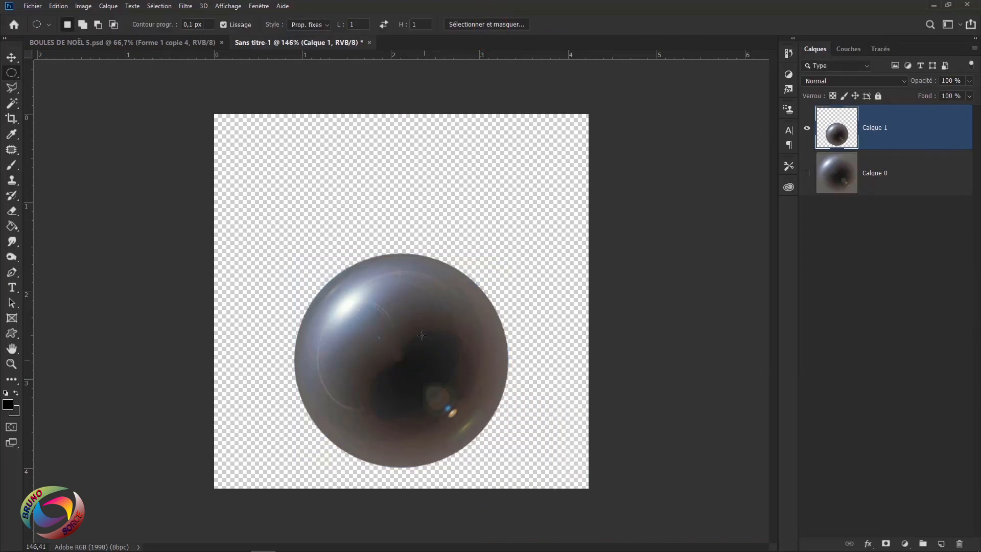
pyautogui.click(12, 57)
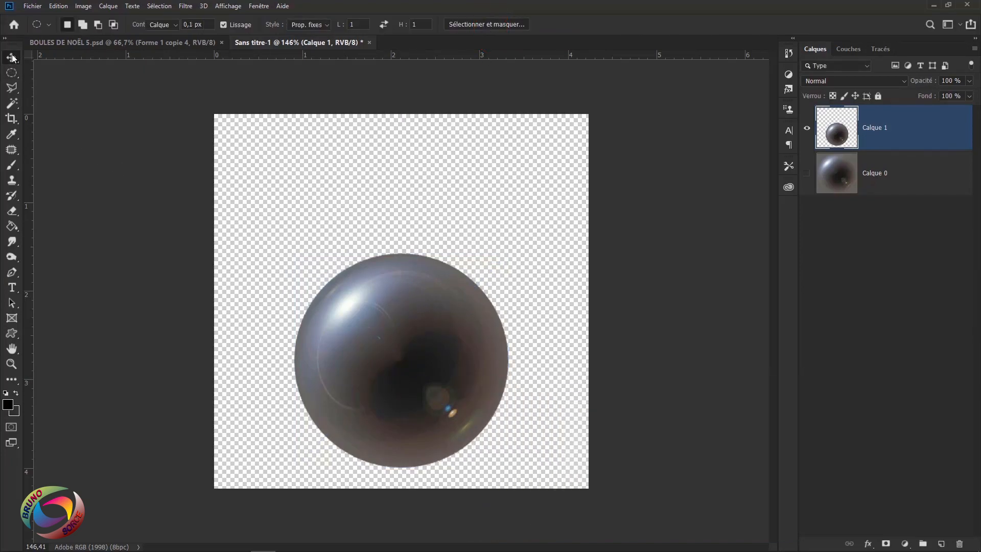
pyautogui.moveTo(472, 405); pyautogui.dragTo(472, 369)
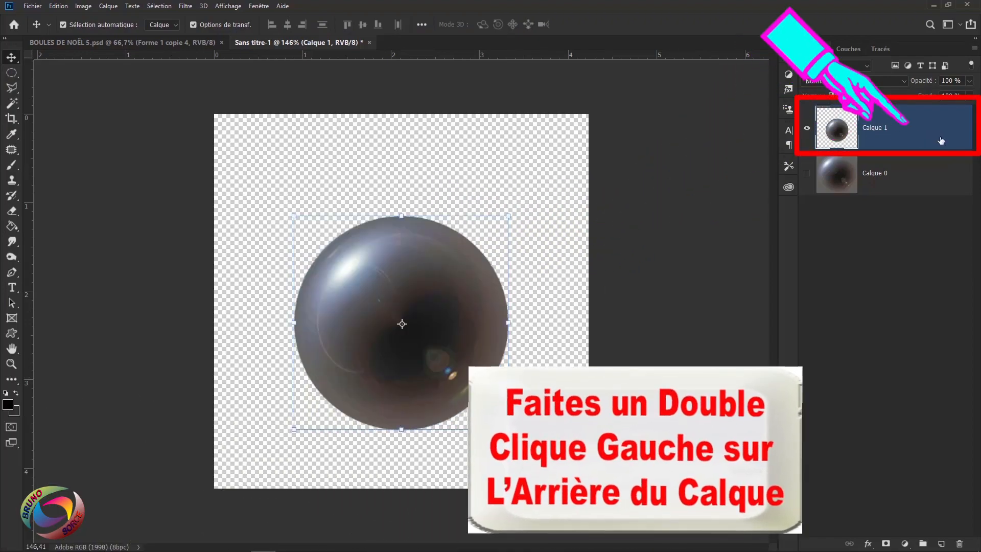
# Add an Incrustation couleur effect to Calque 1, try the Normal and Produit blend modes, and settle on Incrustation.
pyautogui.doubleClick(941, 140)
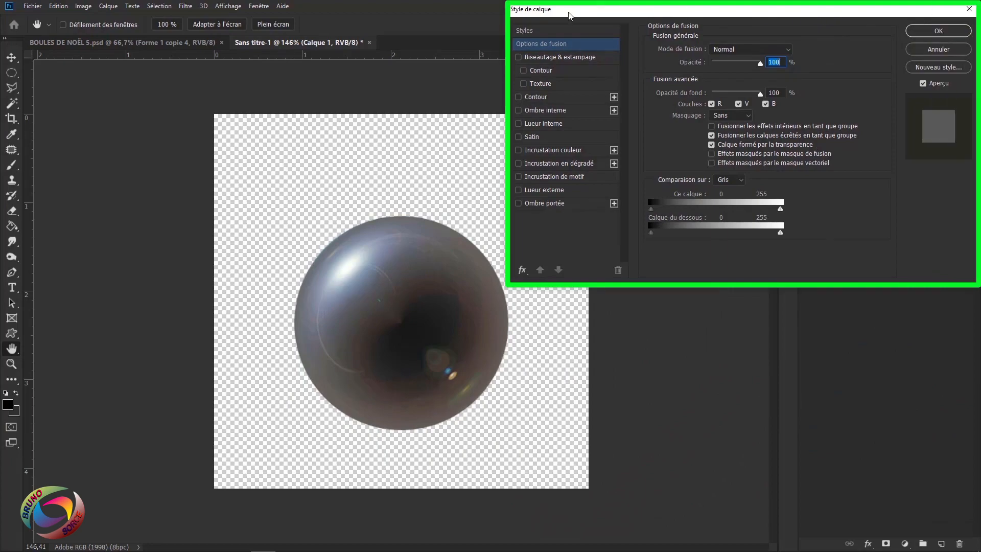
pyautogui.click(545, 150)
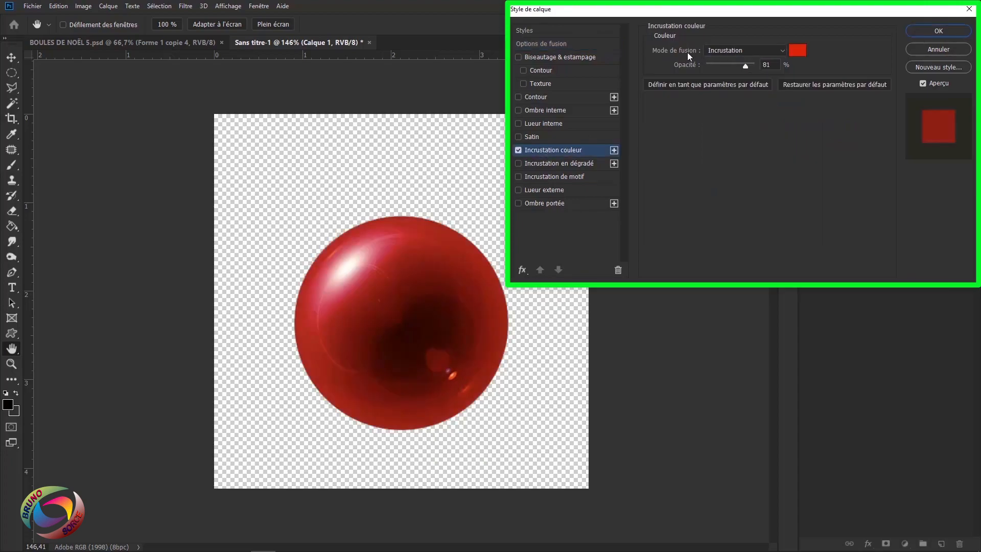
pyautogui.click(756, 52)
pyautogui.click(726, 62)
pyautogui.click(726, 51)
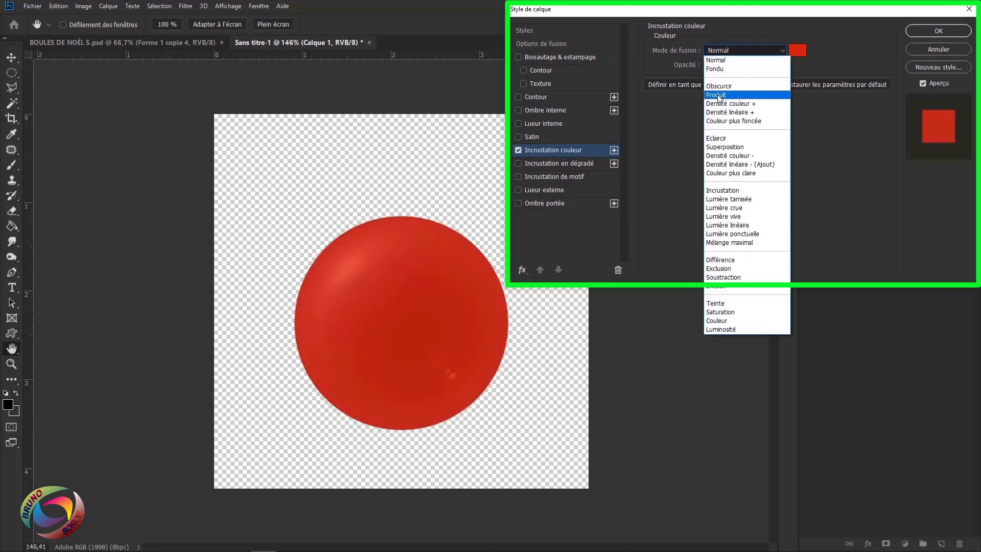
pyautogui.click(722, 95)
pyautogui.click(724, 51)
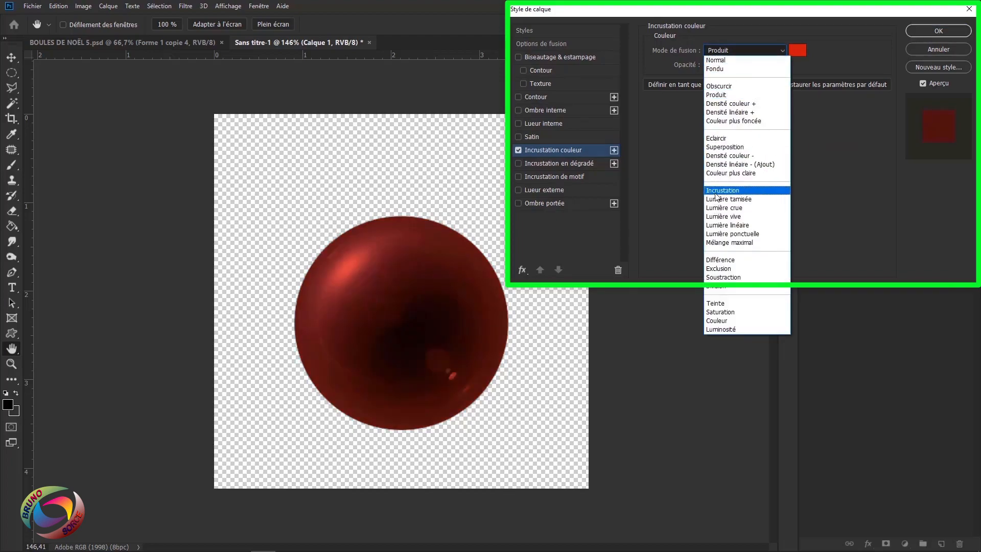
pyautogui.click(717, 190)
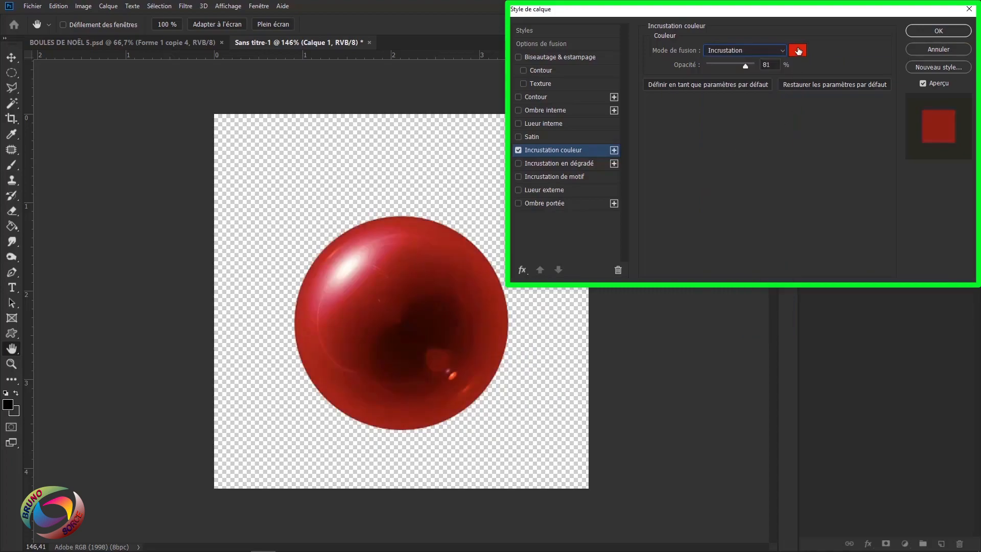
# Try purple, green and yellow hues for the ball's colour overlay and settle on bright red f0110b.
pyautogui.click(797, 51)
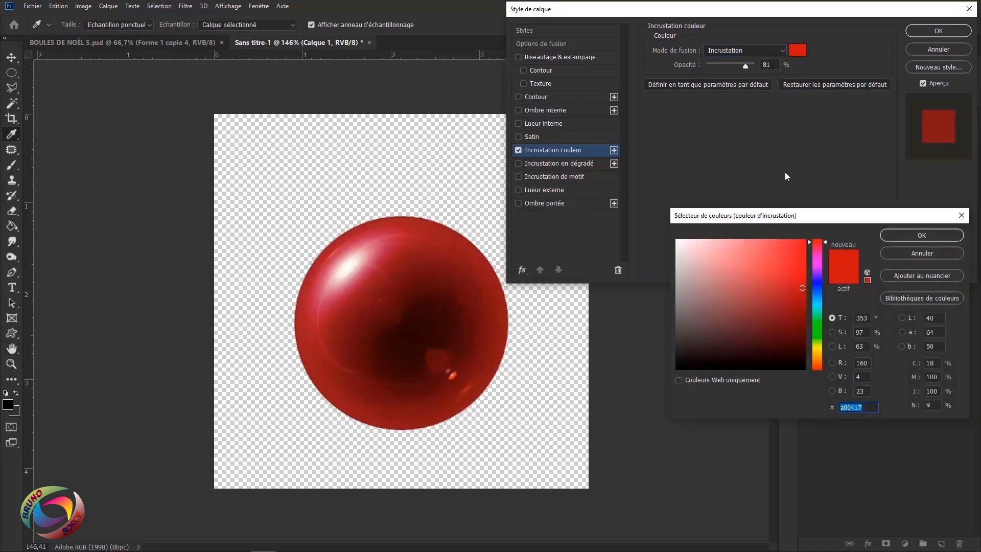
pyautogui.click(818, 266)
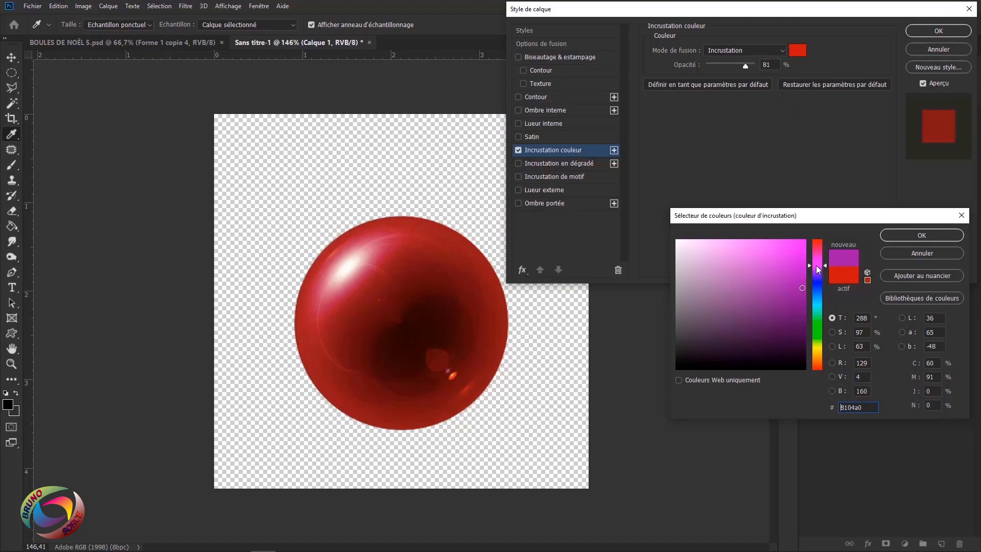
pyautogui.click(818, 330)
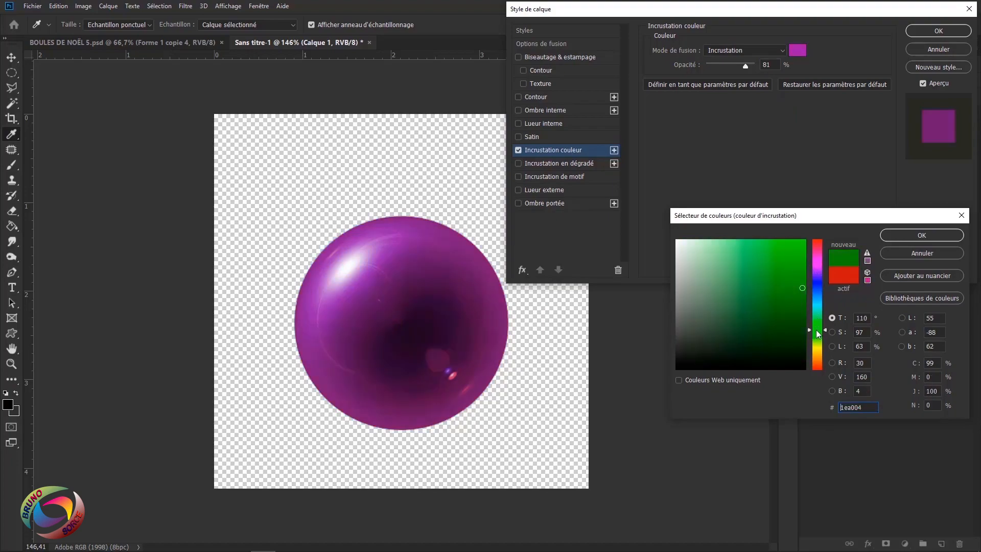
pyautogui.click(817, 347)
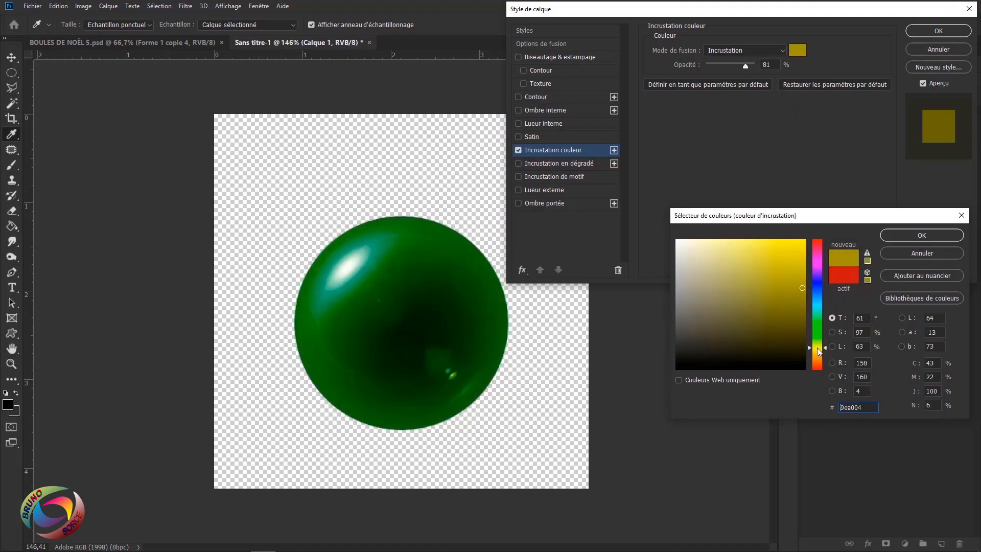
pyautogui.click(818, 369)
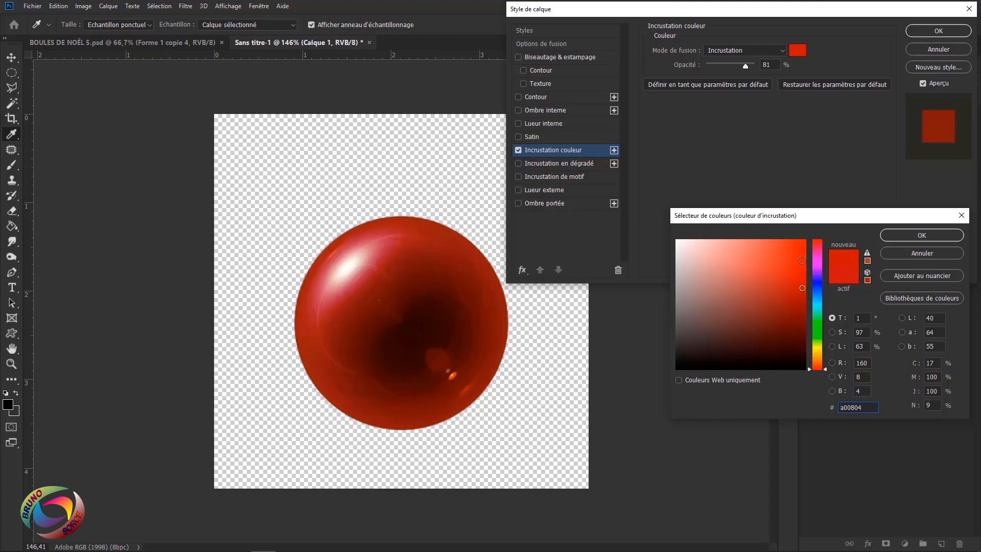
pyautogui.click(802, 244)
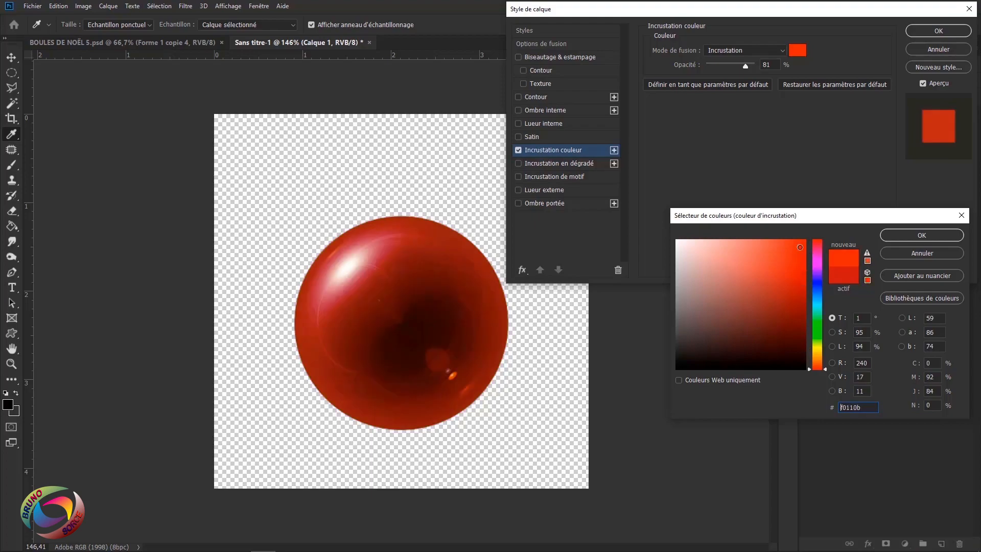
pyautogui.click(900, 234)
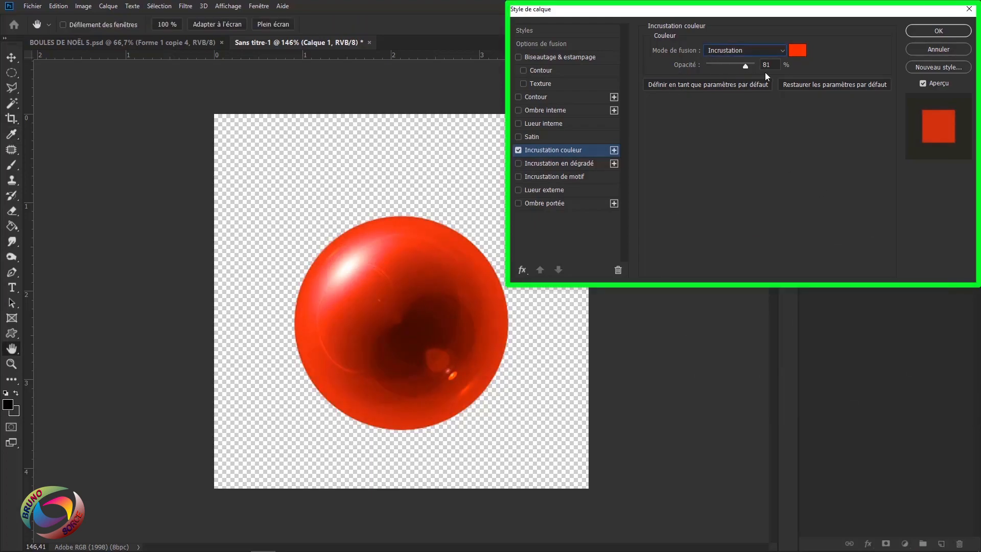
# Compare stronger and weaker opacities for the colour overlay, fine-tune it to around 78%, and apply the layer style.
pyautogui.moveTo(747, 66); pyautogui.dragTo(768, 66)
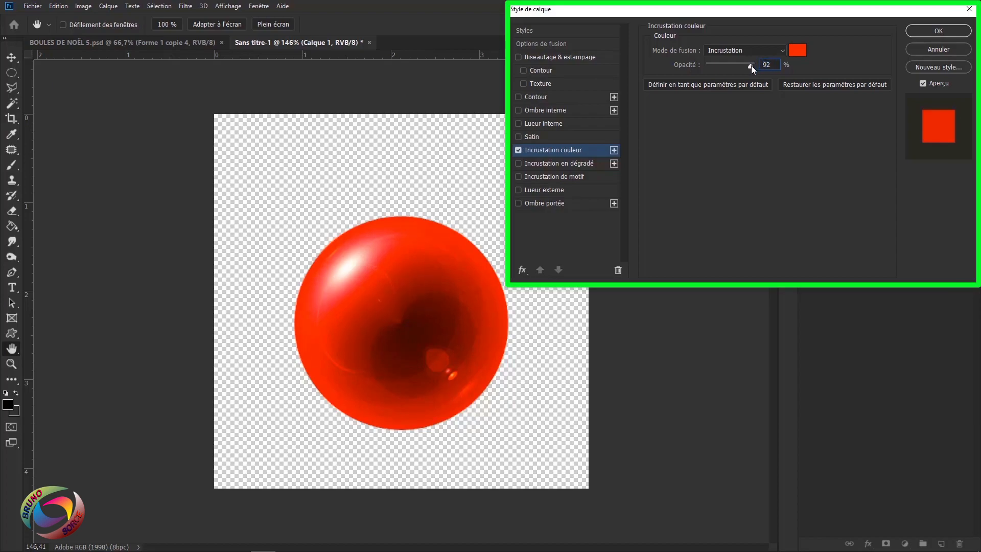
pyautogui.moveTo(752, 66); pyautogui.dragTo(733, 76)
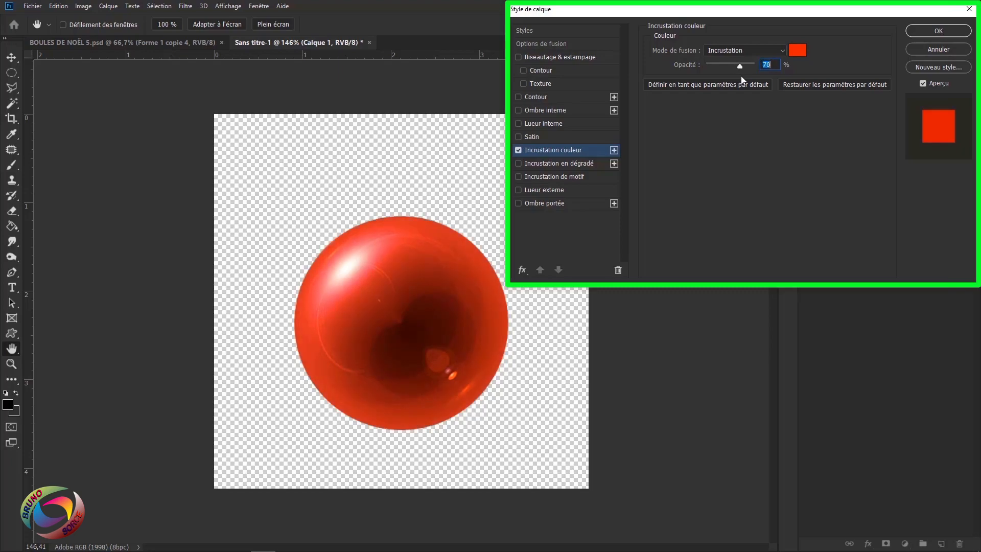
pyautogui.moveTo(744, 76); pyautogui.dragTo(743, 78)
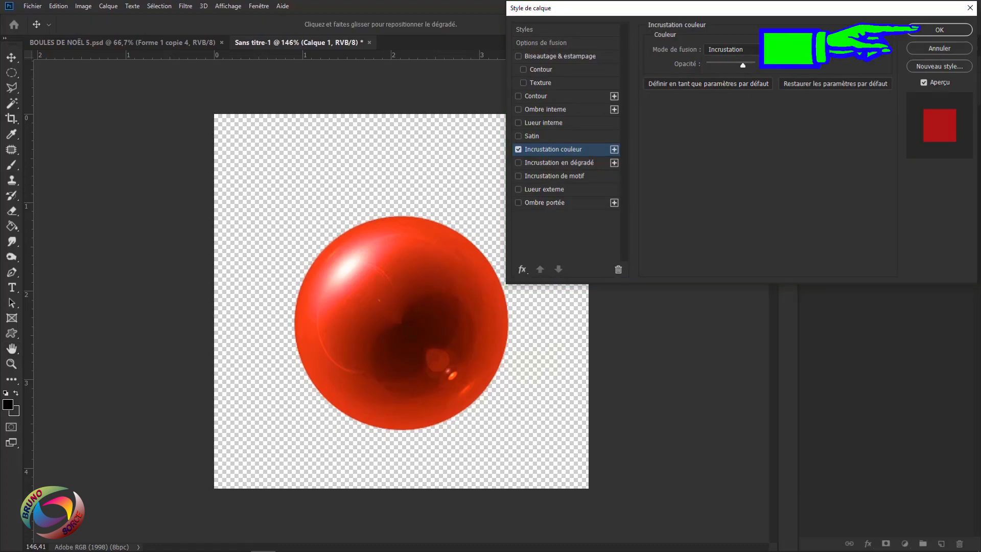
pyautogui.press('v')
pyautogui.press('Return')
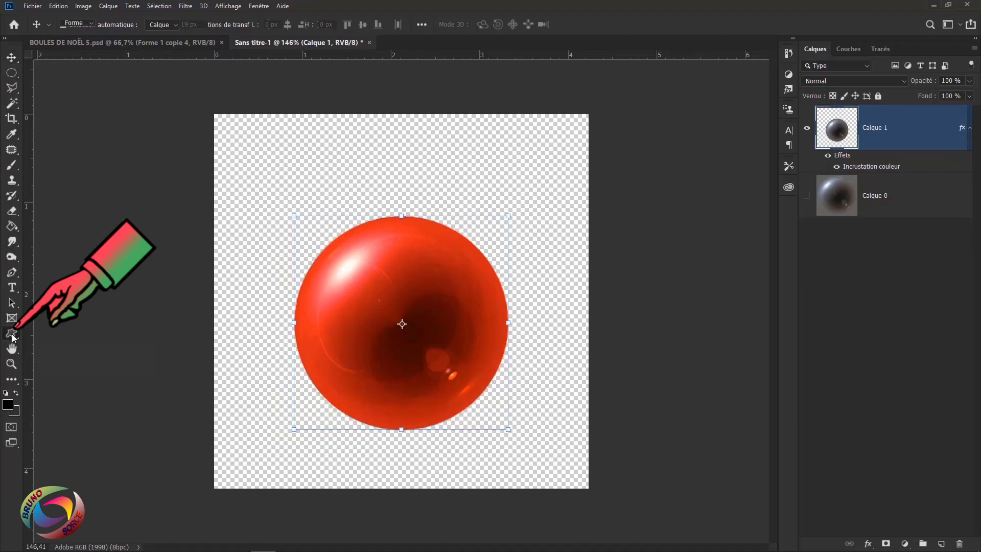
# Set up the Forme personnalisée tool with a white fill and no stroke.
pyautogui.moveTo(11, 333); pyautogui.dragTo(50, 391)
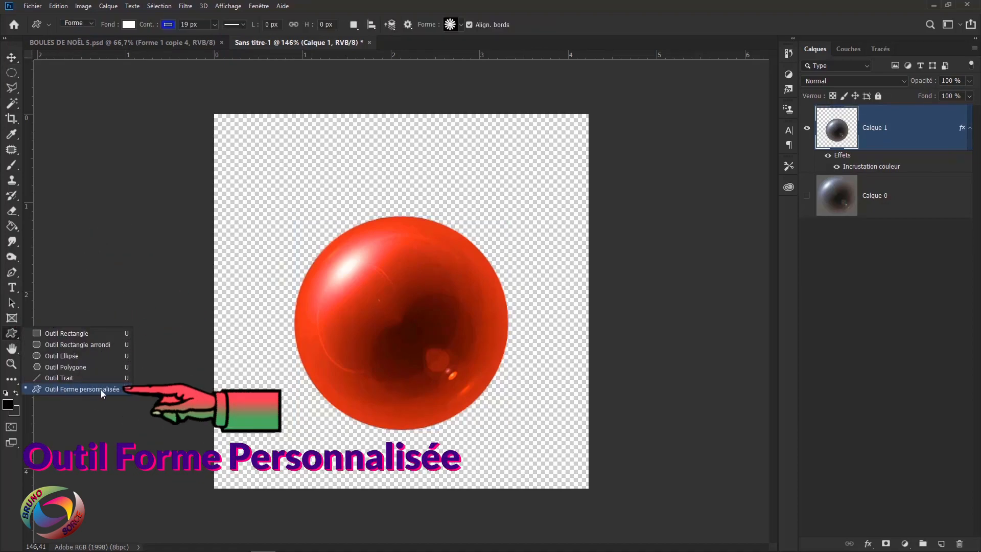
pyautogui.click(70, 391)
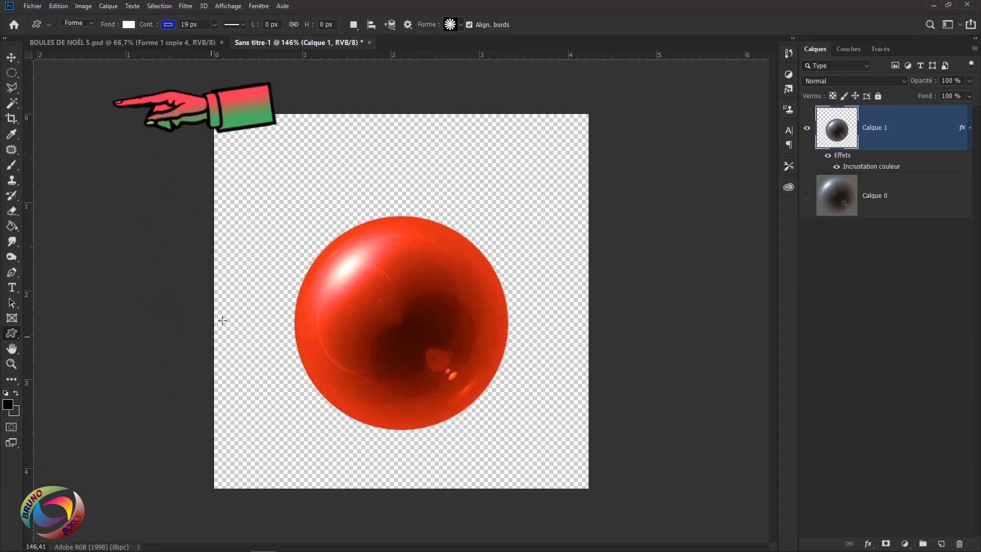
pyautogui.click(128, 25)
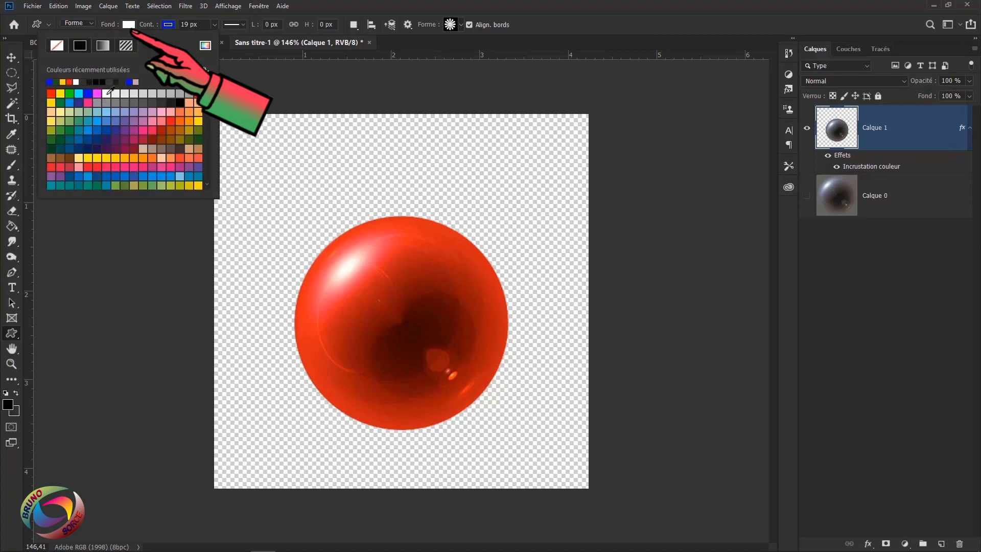
pyautogui.click(107, 94)
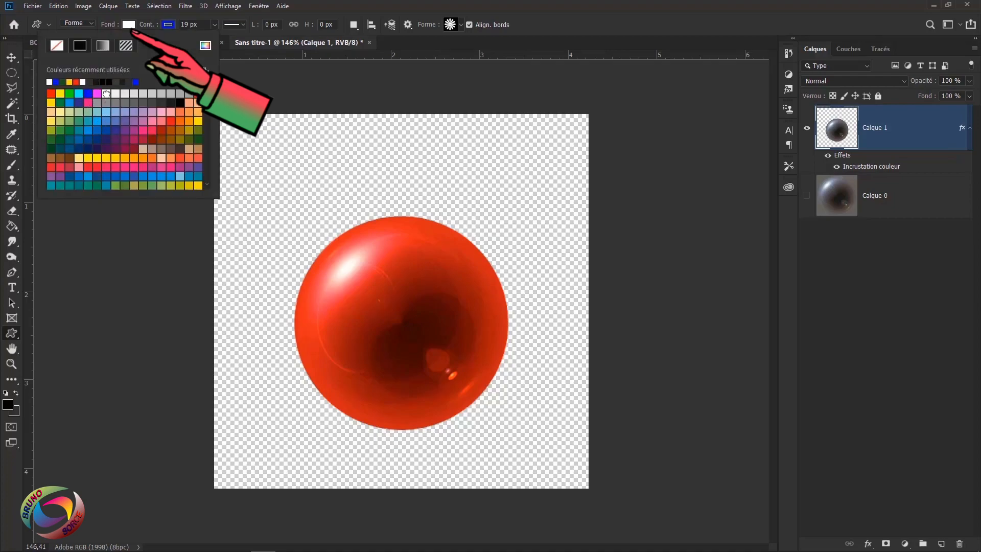
pyautogui.click(167, 26)
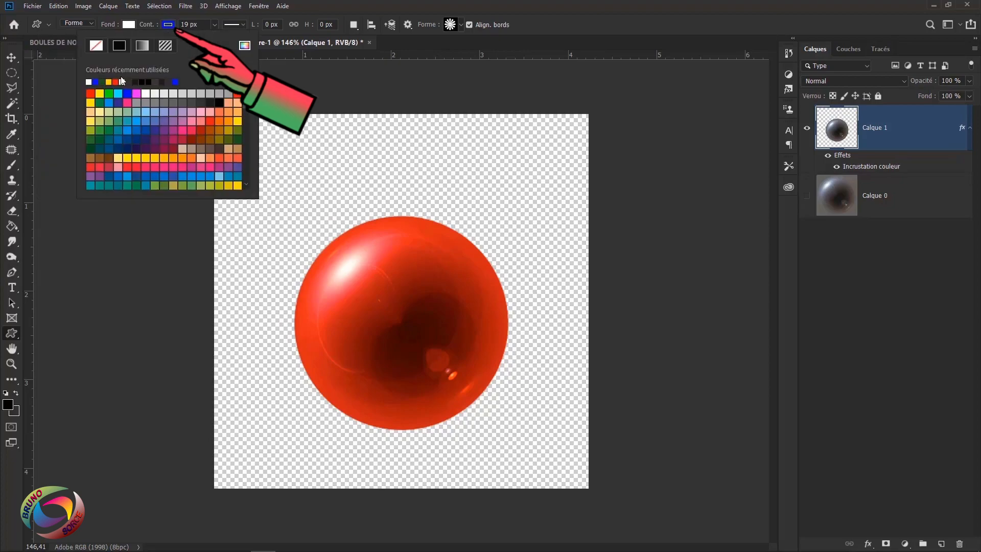
pyautogui.click(97, 46)
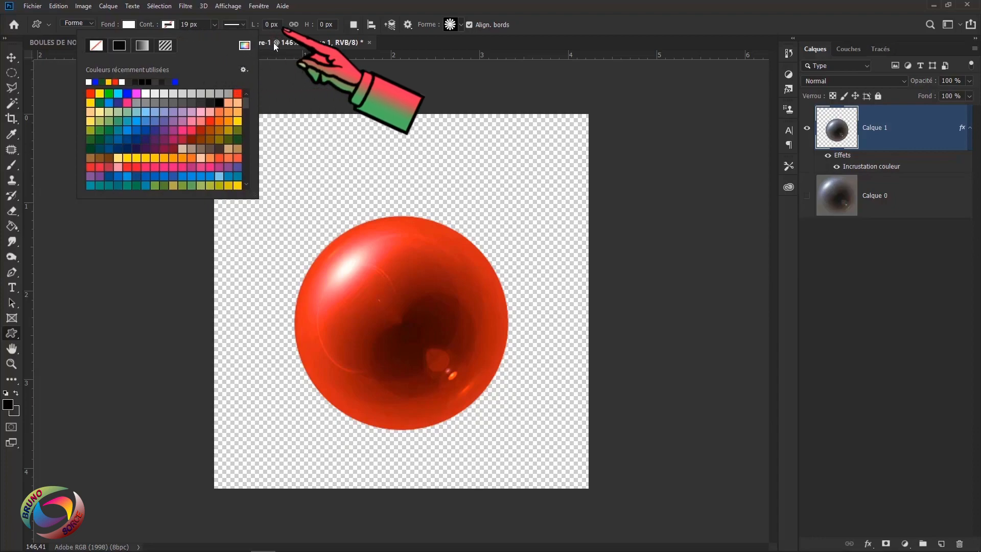
# Draw the radial flower custom shape, about 68 by 70 px, on the upper middle of the red ball.
pyautogui.click(460, 25)
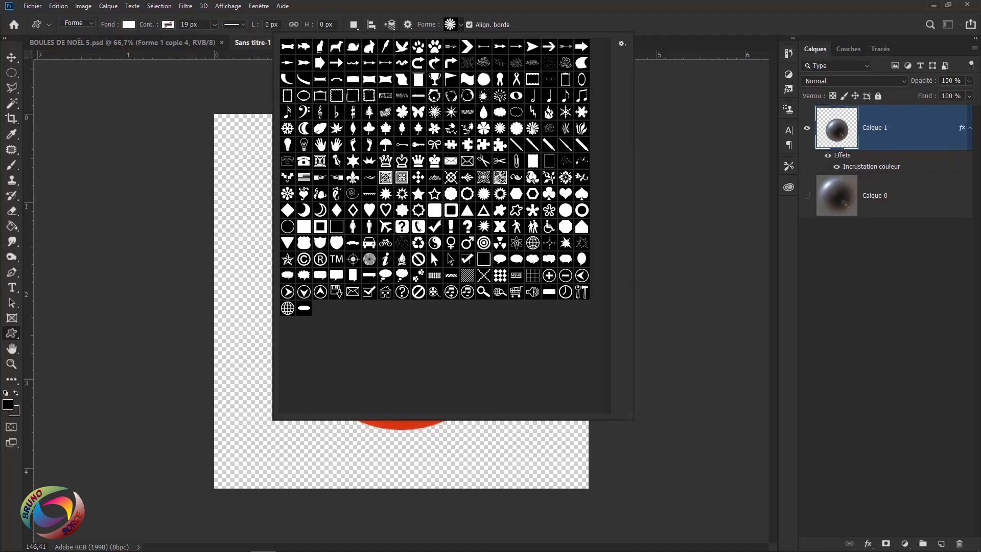
pyautogui.click(679, 23)
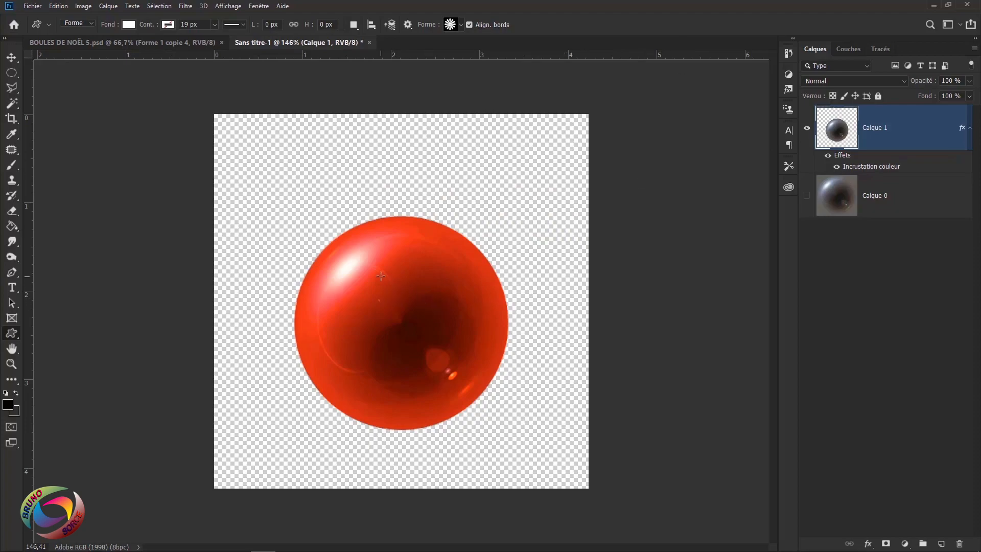
pyautogui.moveTo(376, 272); pyautogui.dragTo(427, 325)
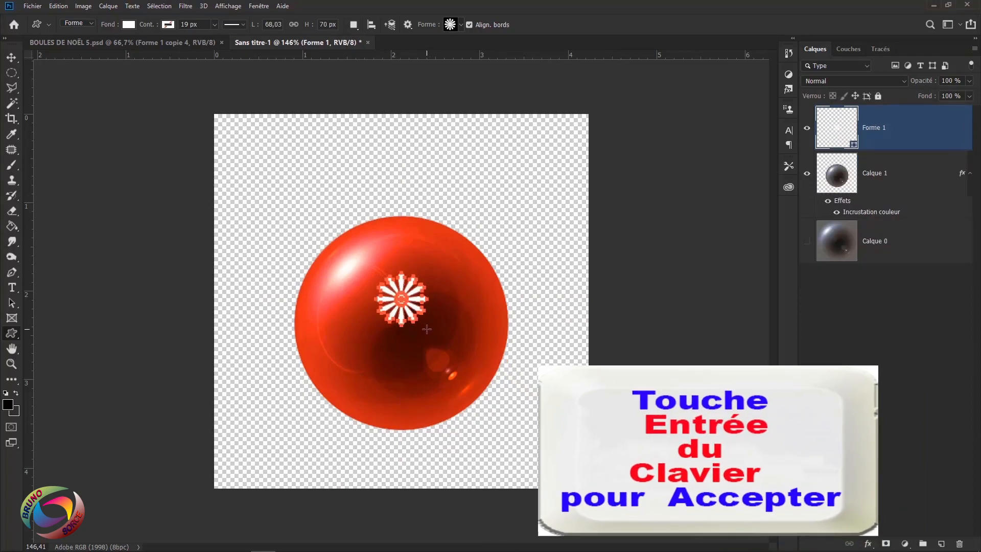
pyautogui.press('Return')
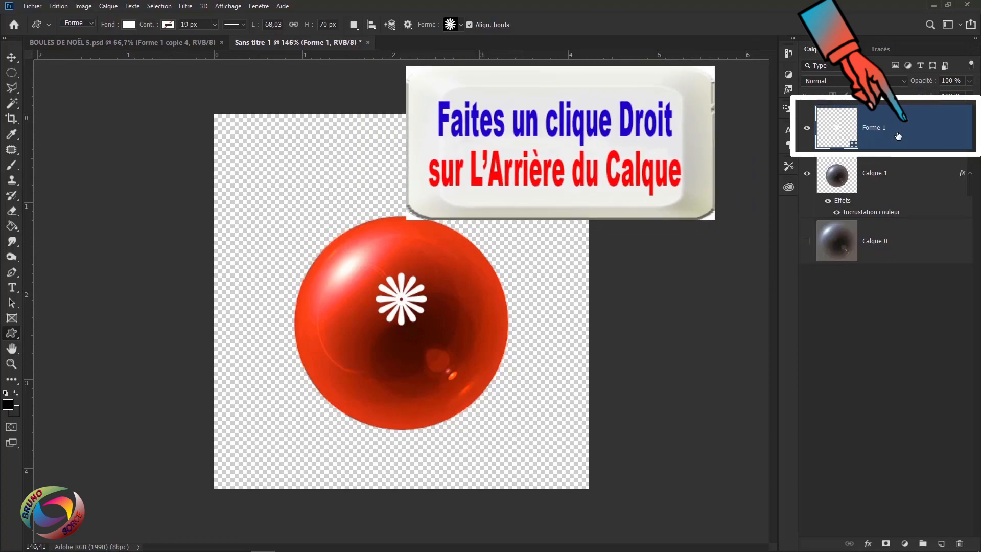
# Rasterize the Forme 1 flower layer and activate the Move tool on it.
pyautogui.rightClick(898, 135)
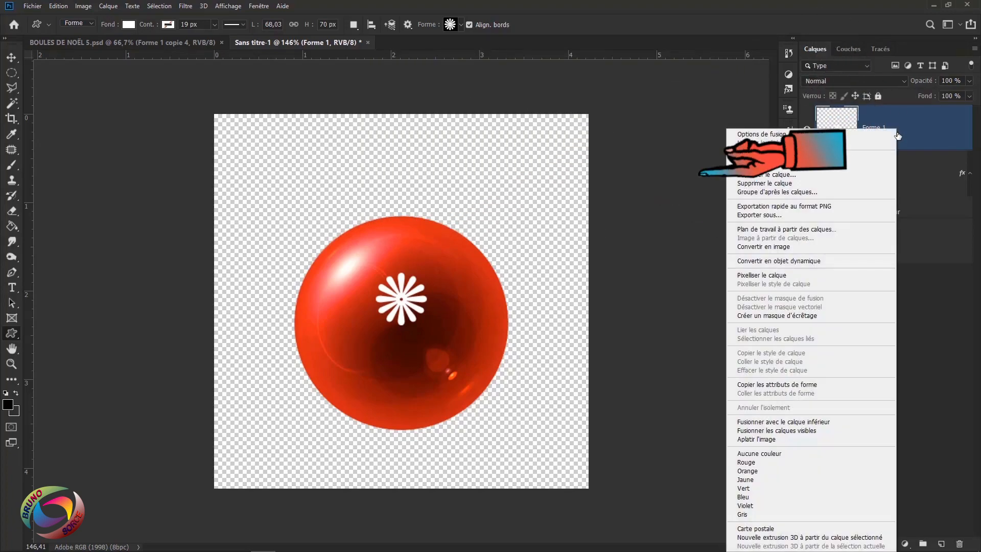
pyautogui.click(753, 276)
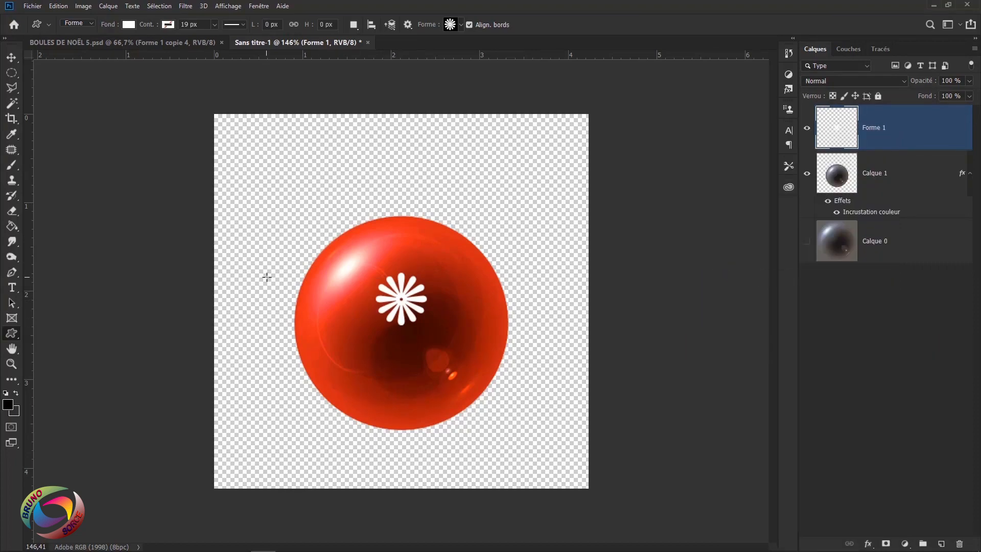
pyautogui.press('v')
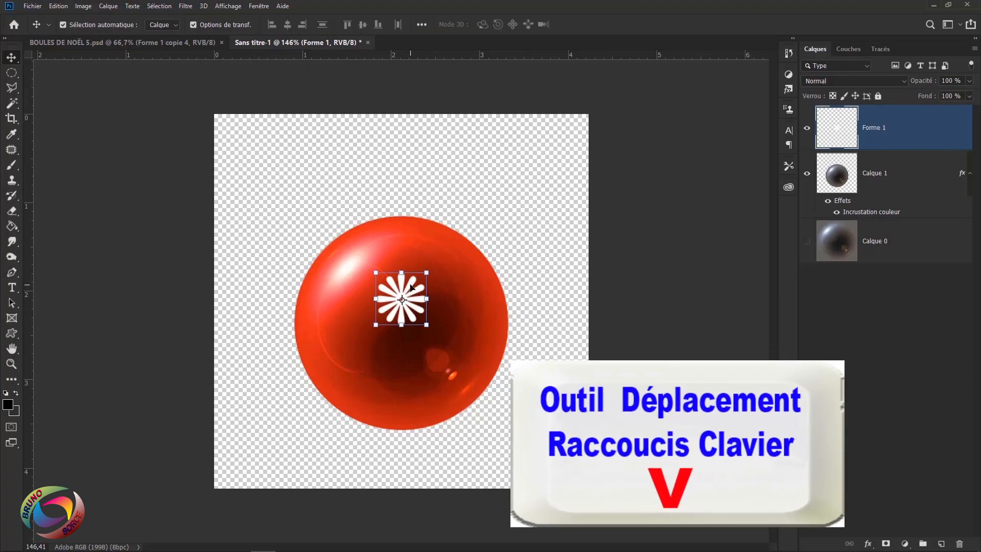
# Duplicate the white flower seven times and spread all the flowers across the red ball, letting several overlap its edge.
pyautogui.moveTo(410, 285); pyautogui.dragTo(417, 313)
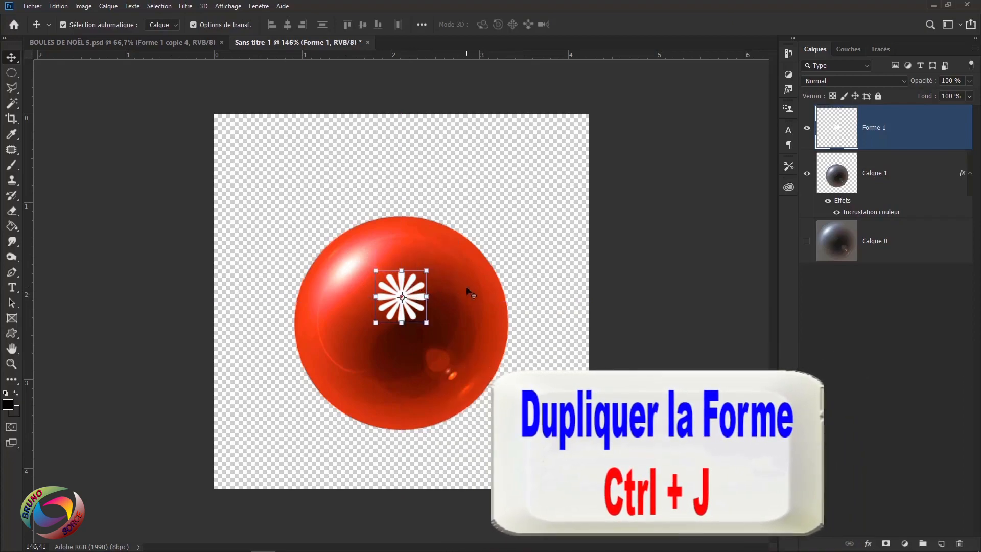
pyautogui.hotkey('ctrl', 'j')
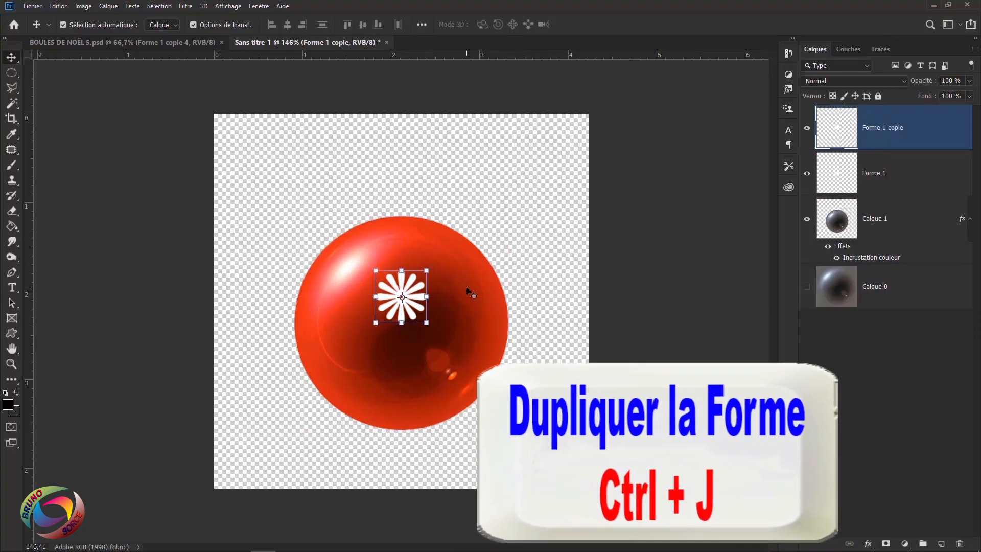
pyautogui.moveTo(409, 293); pyautogui.dragTo(465, 259)
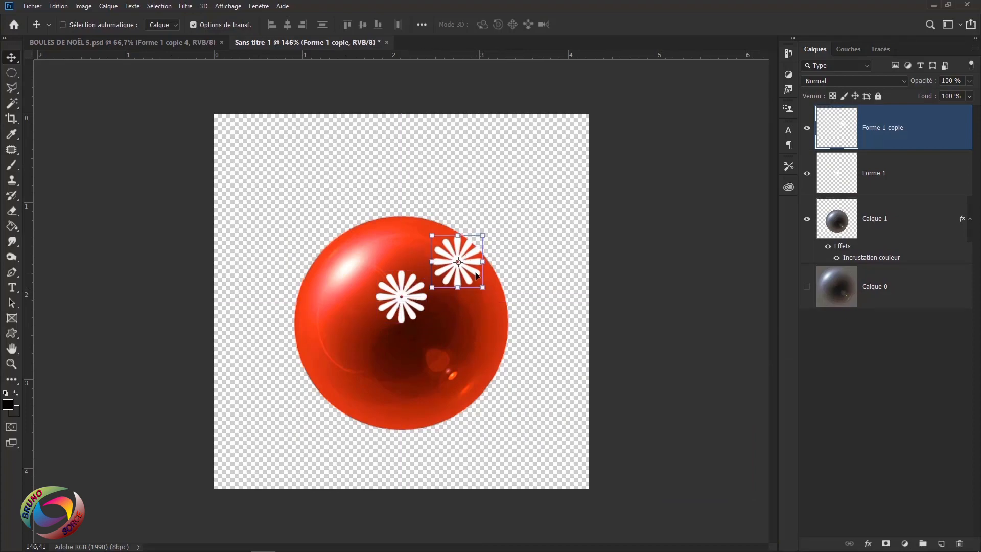
pyautogui.hotkey('ctrl', 'j')
pyautogui.moveTo(466, 283); pyautogui.dragTo(508, 360)
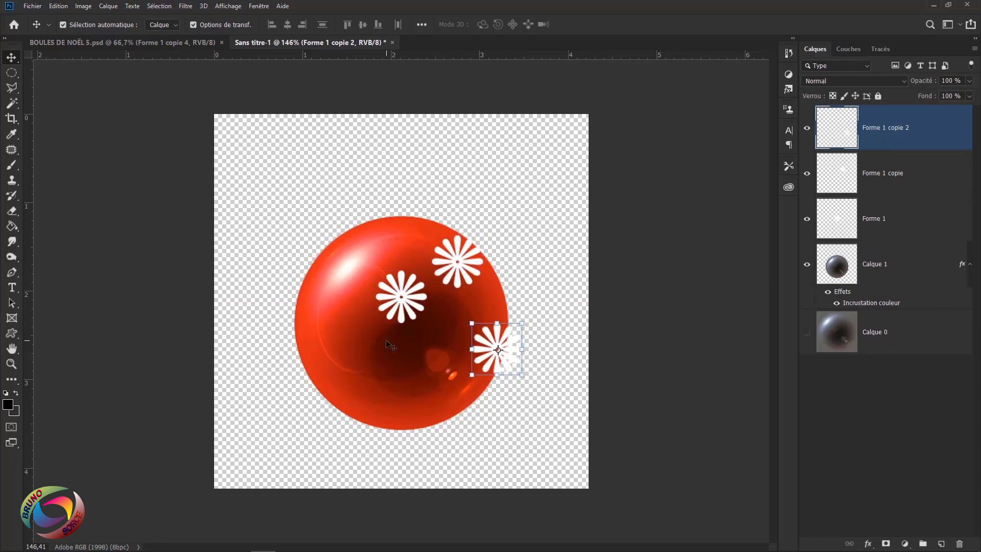
pyautogui.hotkey('ctrl', 'j')
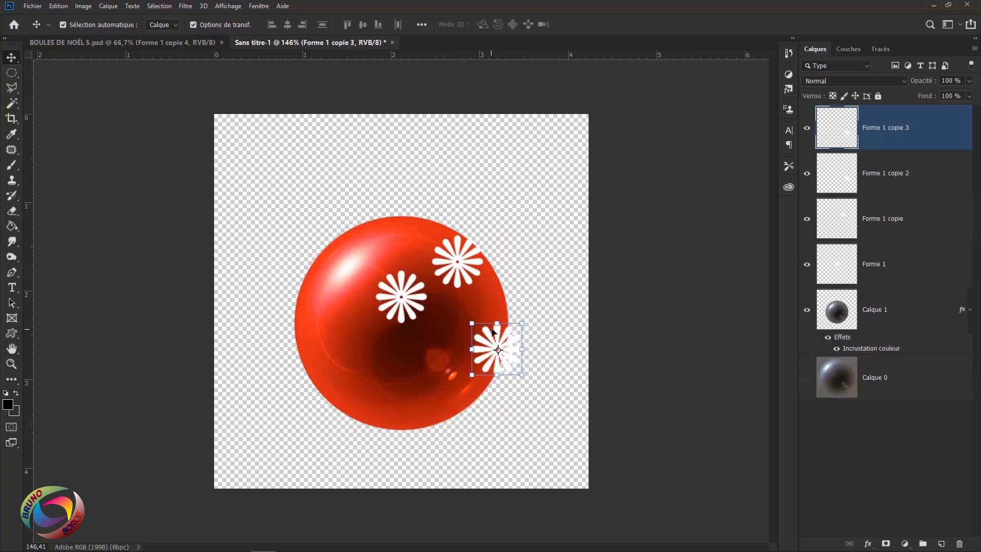
pyautogui.moveTo(499, 335); pyautogui.dragTo(342, 245)
pyautogui.hotkey('ctrl', 'j')
pyautogui.hotkey('ctrl', 'j')
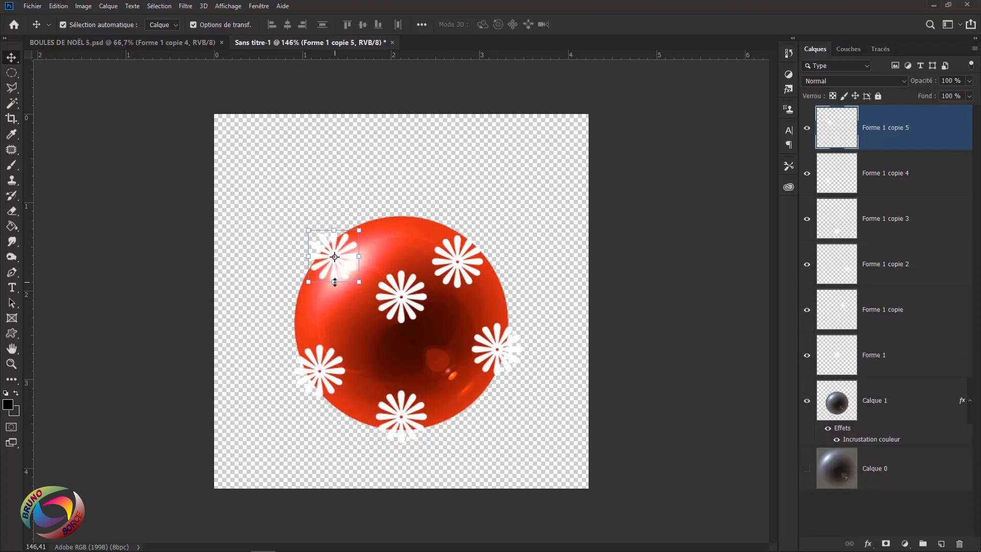
pyautogui.hotkey('ctrl', 'j')
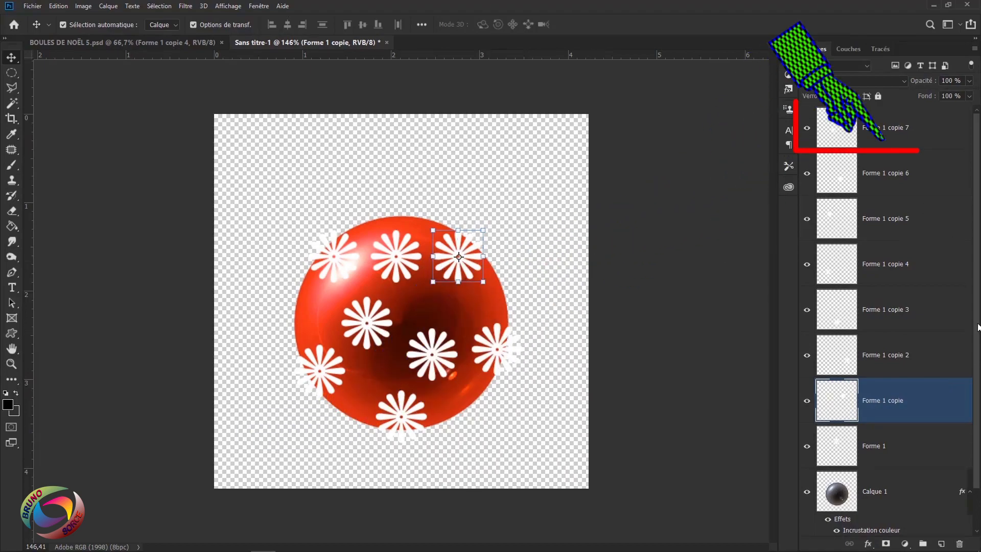
# Merge all flower layers from Forme 1 copie 7 down to Forme 1 and shift the merged pattern slightly up and to the right.
pyautogui.click(923, 127)
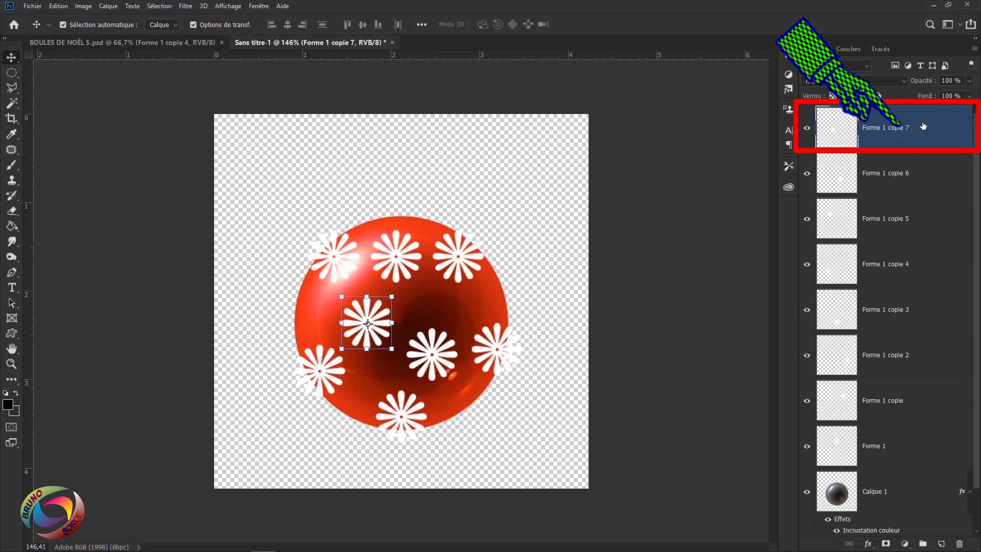
pyautogui.scroll(-1, 917, 286)
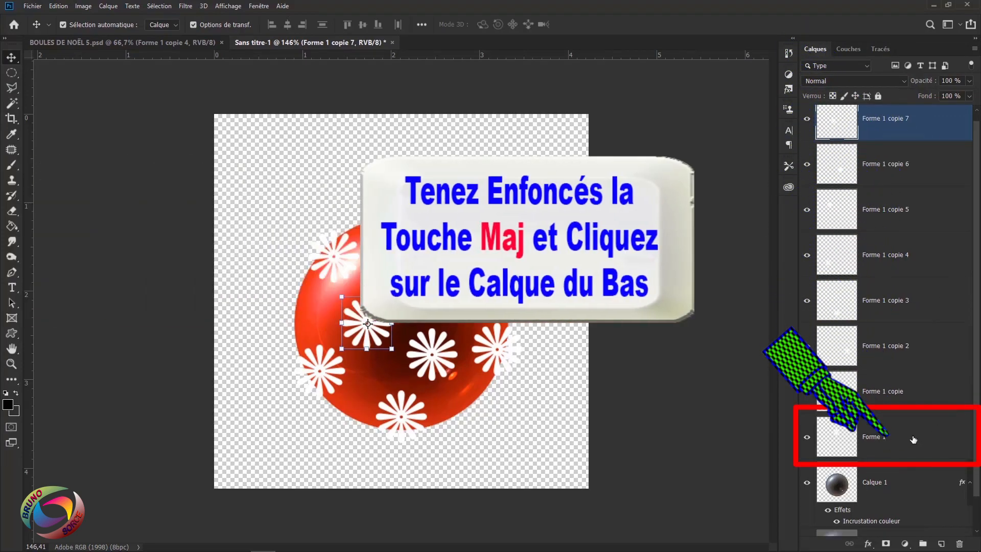
pyautogui.keyDown('shift'); pyautogui.click(914, 440); pyautogui.keyUp('shift')
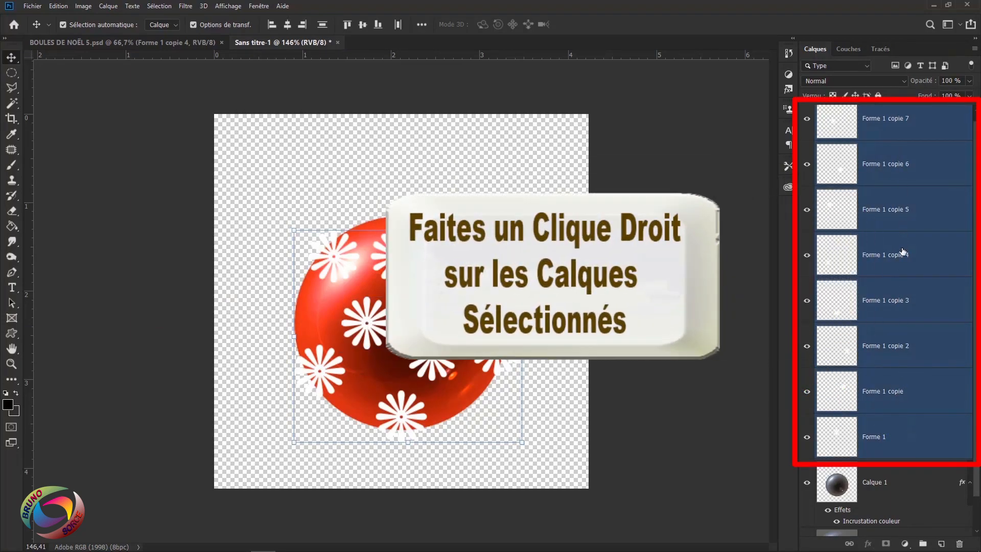
pyautogui.rightClick(904, 251)
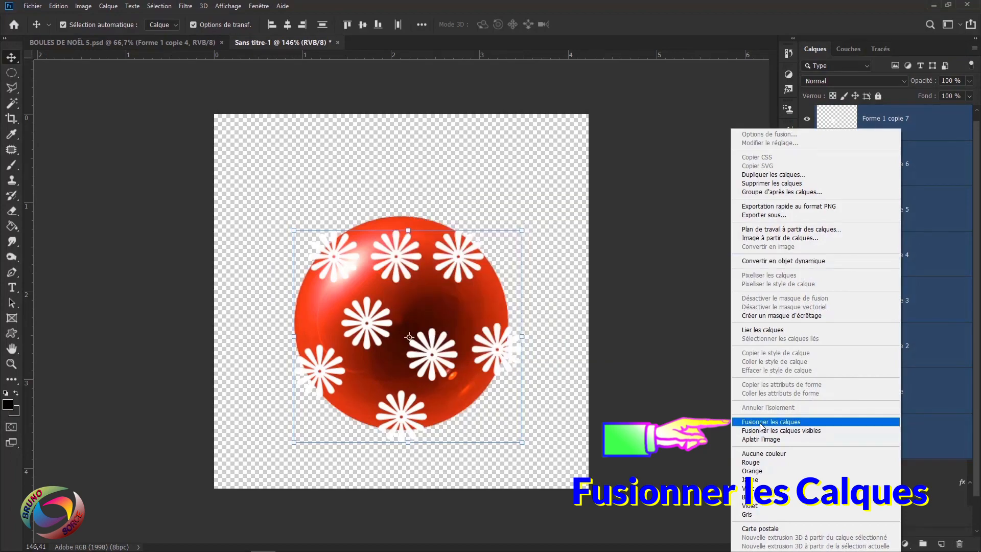
pyautogui.click(762, 426)
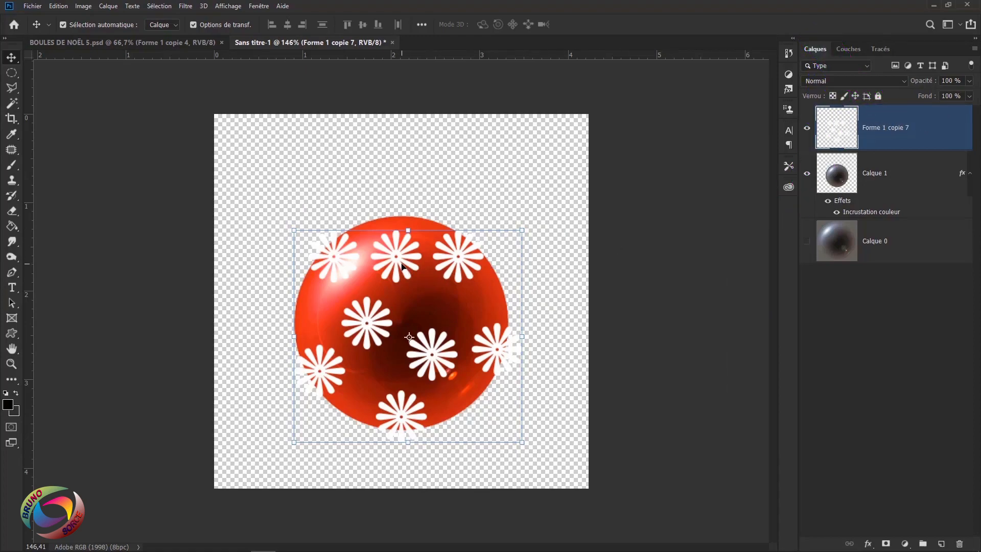
pyautogui.moveTo(403, 265); pyautogui.dragTo(407, 261)
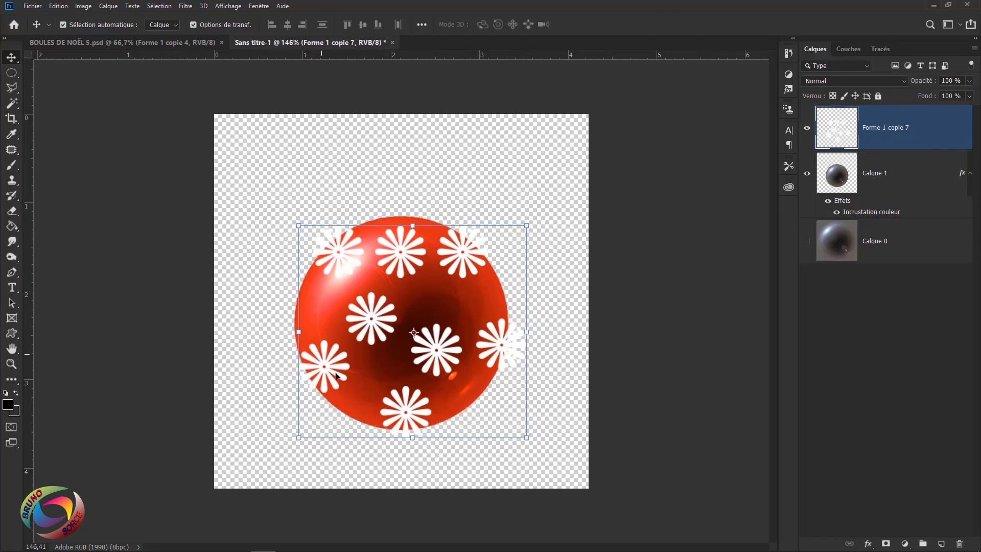
# Load the outline of the ball on Calque 1 as a selection and make the merged flower layer active.
pyautogui.click(883, 177)
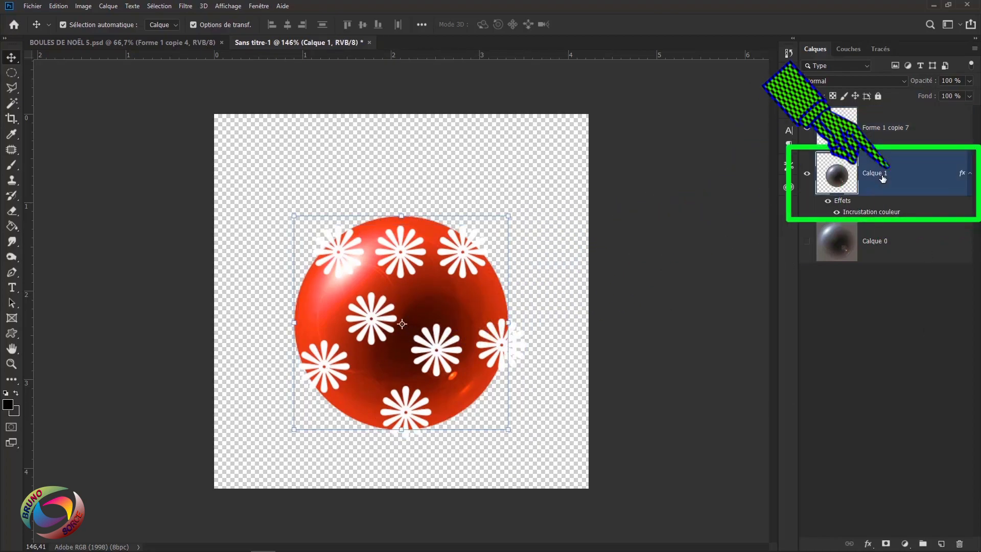
pyautogui.press('ctrl')
pyautogui.keyDown('ctrl'); pyautogui.click(839, 177); pyautogui.keyUp('ctrl')
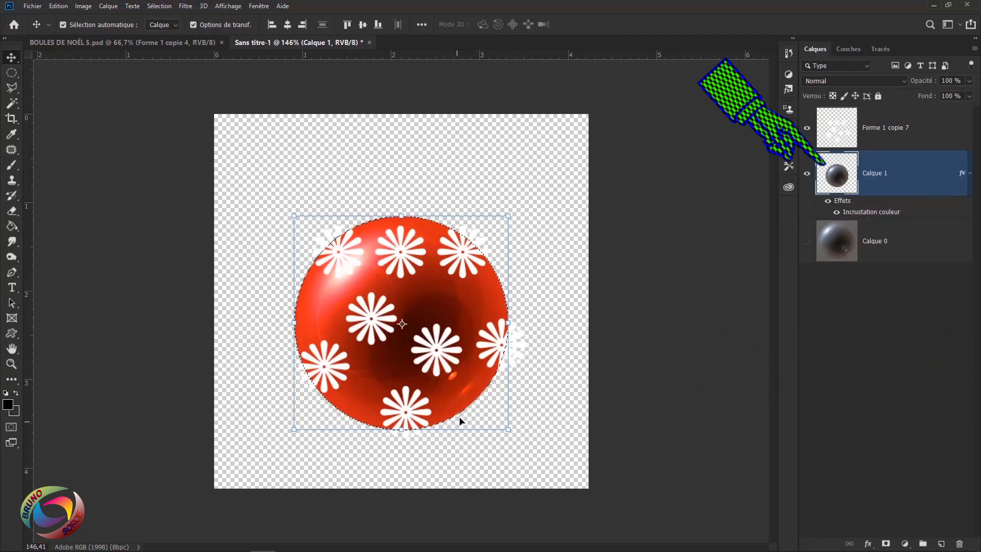
pyautogui.click(890, 133)
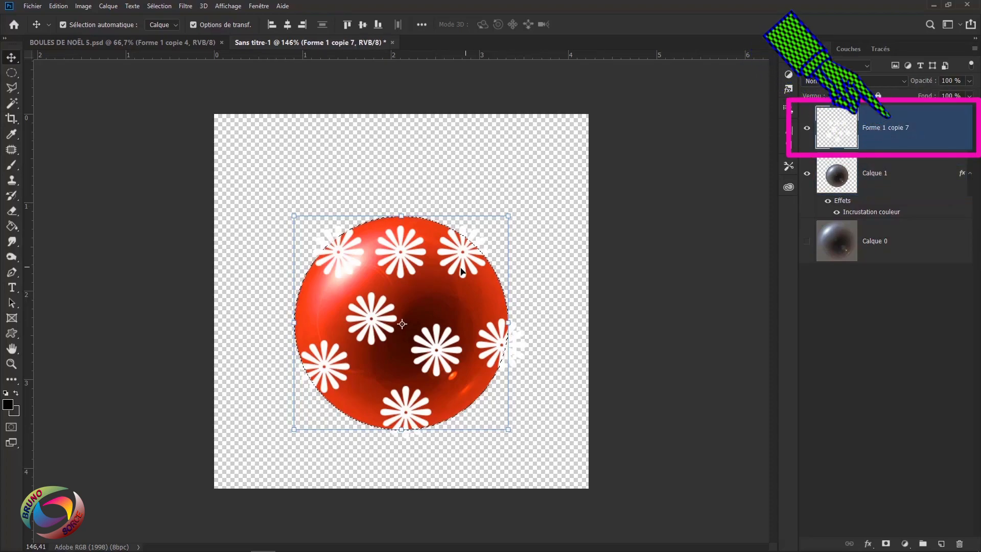
# Apply the Sphérisation distortion filter to the selected flowers with a value of 100% in Normal mode.
pyautogui.click(186, 6)
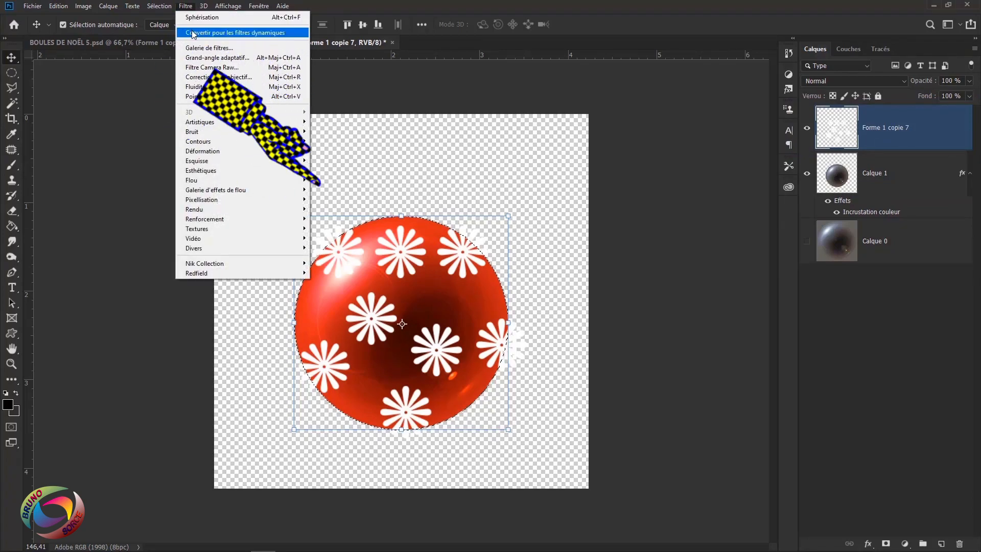
pyautogui.moveTo(195, 153)
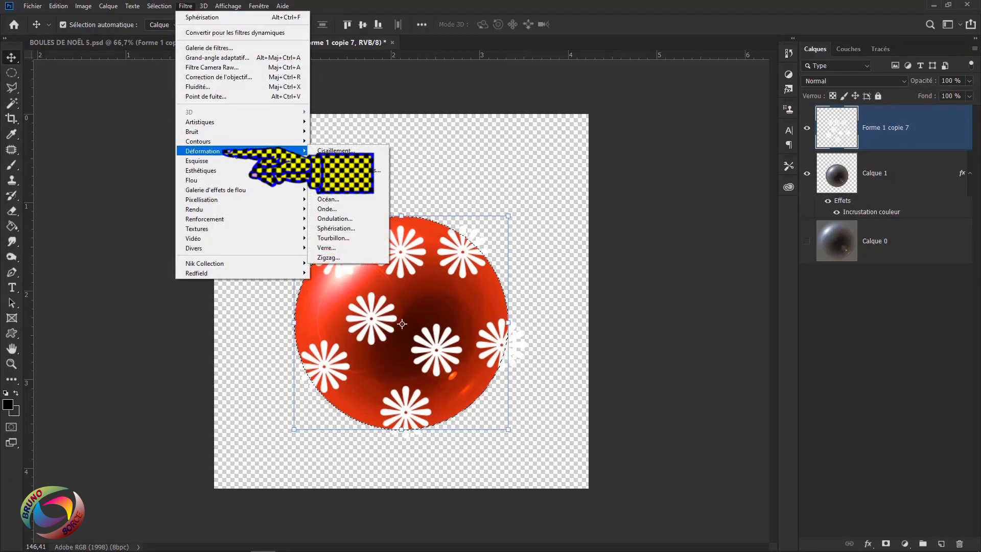
pyautogui.click(328, 231)
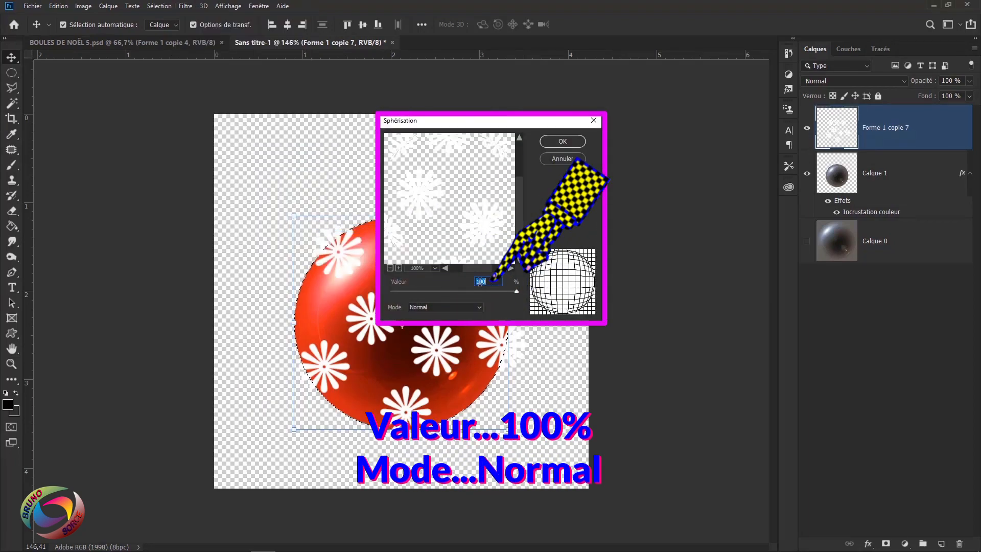
pyautogui.click(435, 308)
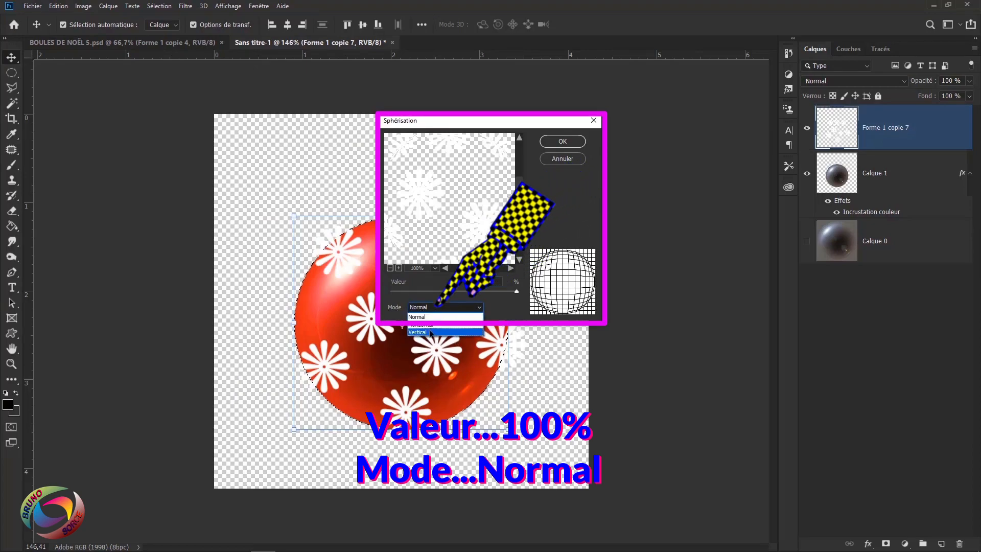
pyautogui.click(424, 318)
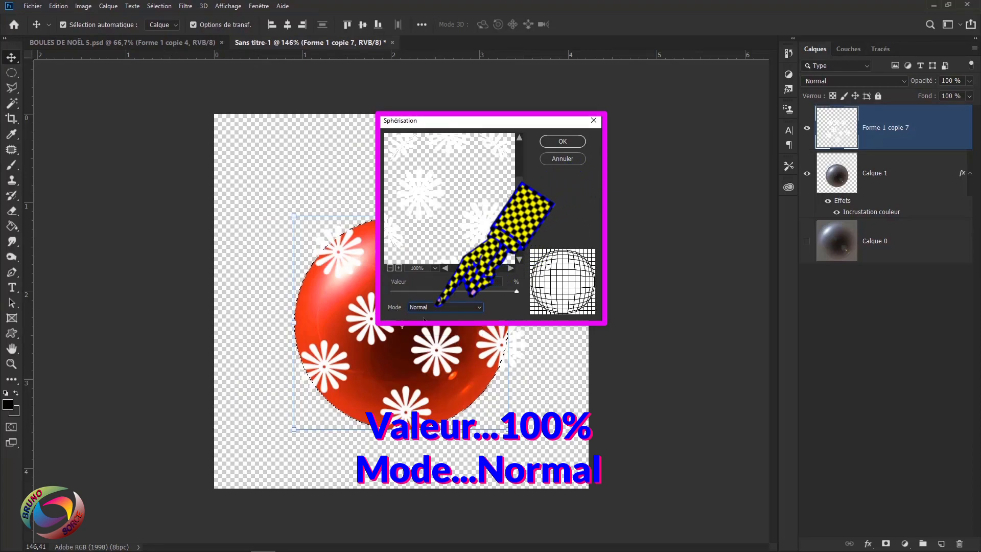
pyautogui.click(563, 143)
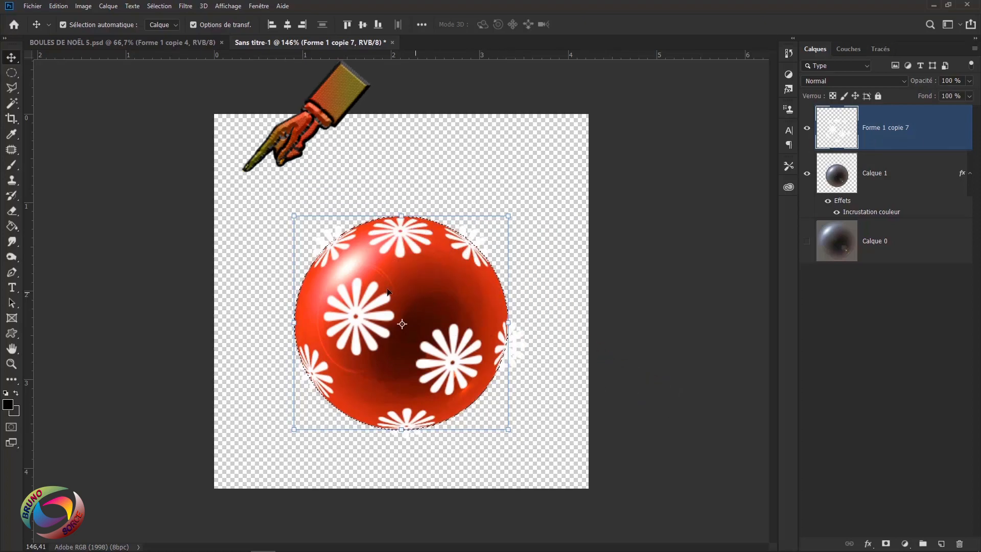
# Invert the selection, delete the flower parts outside the ball, and deselect.
pyautogui.click(159, 7)
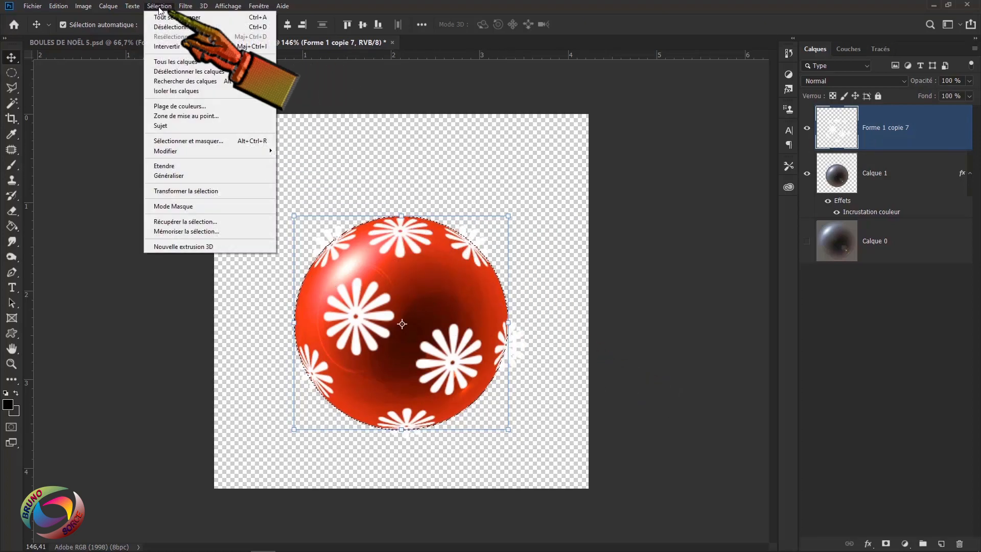
pyautogui.click(167, 46)
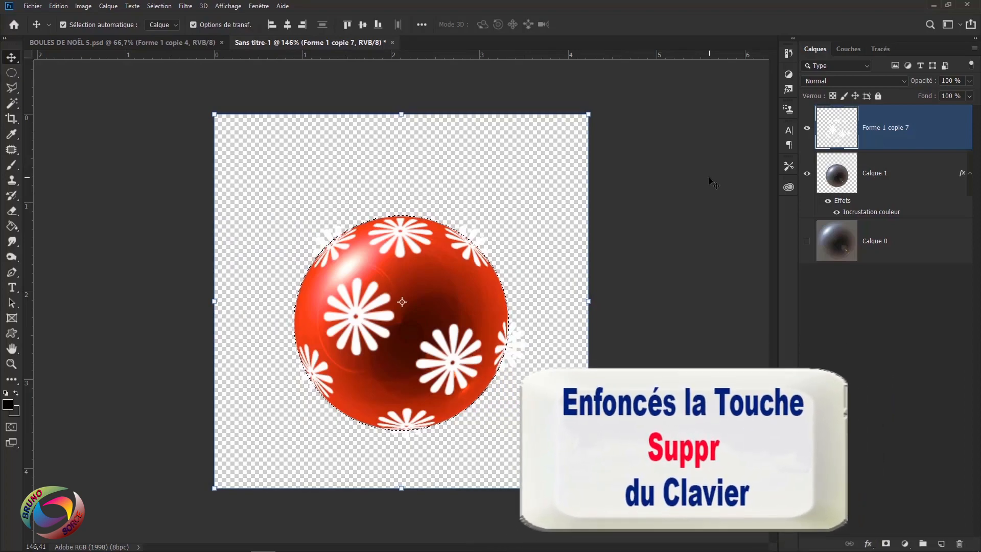
pyautogui.press('Delete')
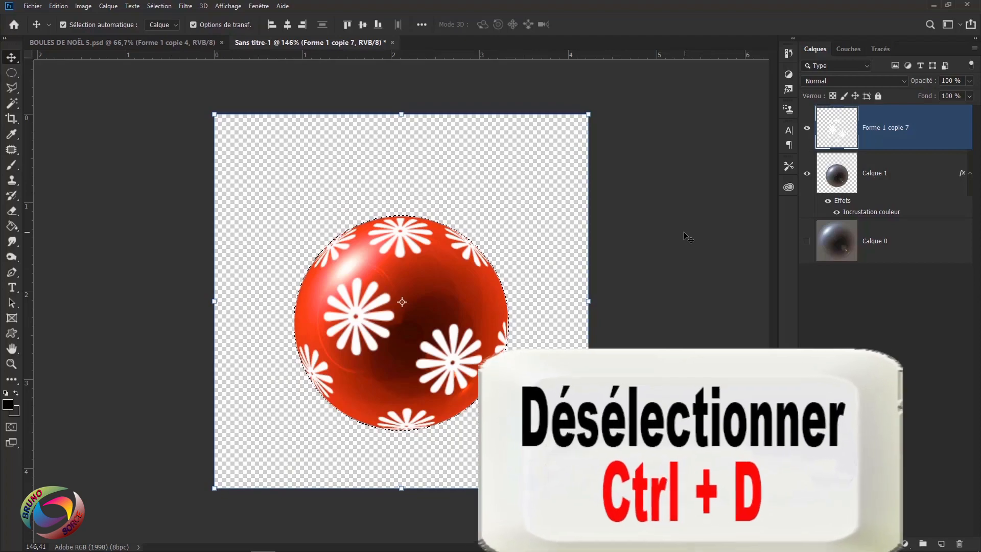
pyautogui.hotkey('ctrl', 'd')
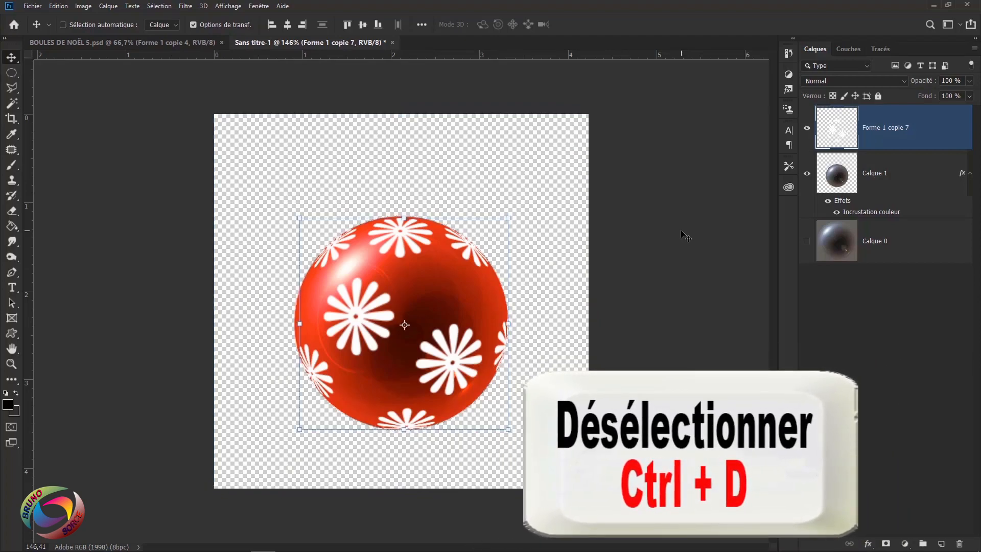
# Add a light blue solid colour fill layer and place it between Calque 1 and Calque 0 as the background.
pyautogui.click(904, 543)
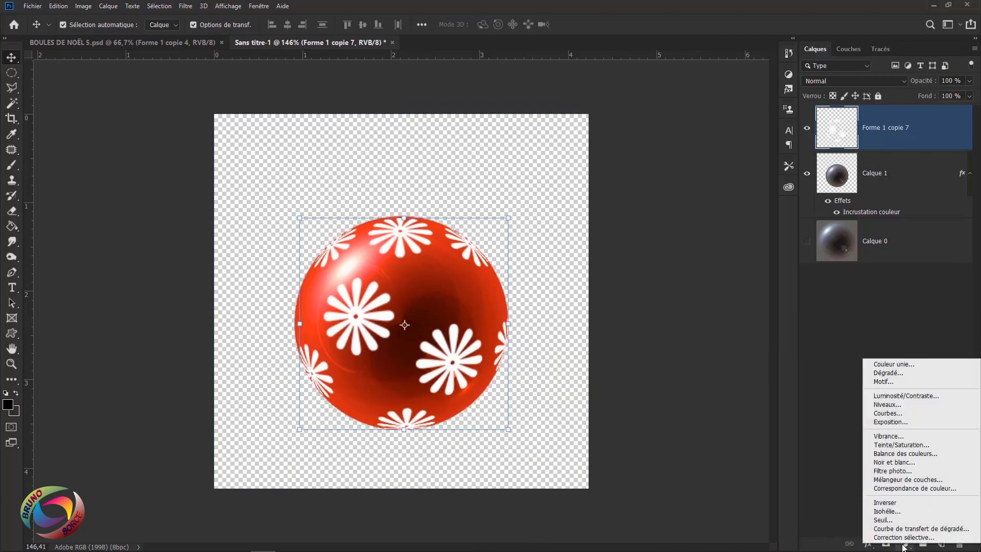
pyautogui.click(885, 365)
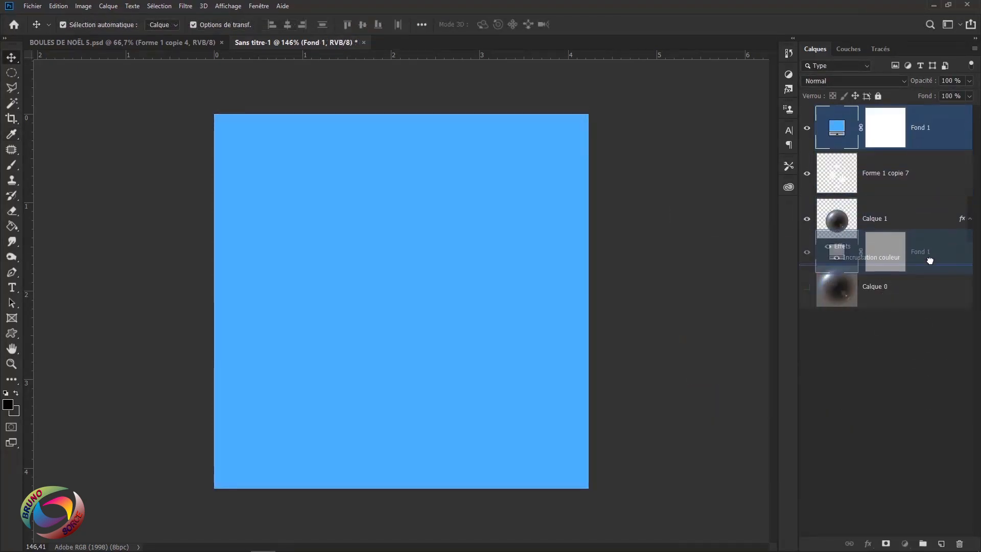
pyautogui.moveTo(915, 258); pyautogui.dragTo(932, 267)
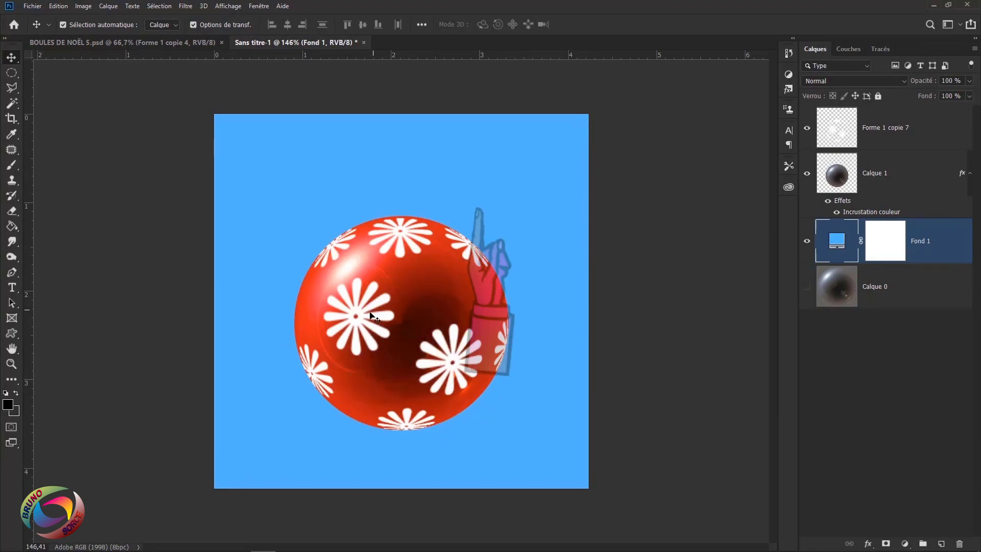
# Select the flower layer together with Calque 1 and move the decorated ball lower on the canvas, keeping it horizontally centred.
pyautogui.click(928, 135)
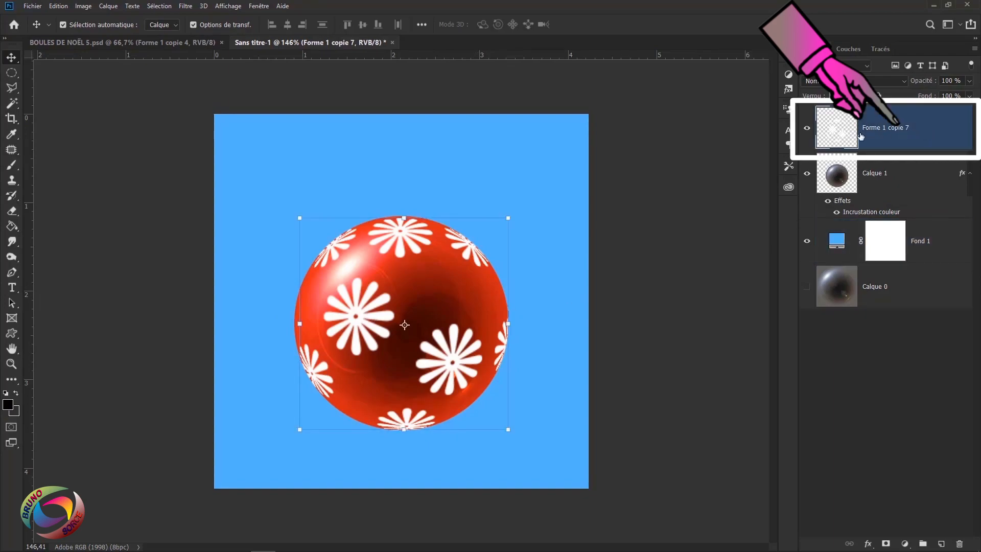
pyautogui.press('ctrl')
pyautogui.keyDown('ctrl'); pyautogui.click(910, 183); pyautogui.keyUp('ctrl')
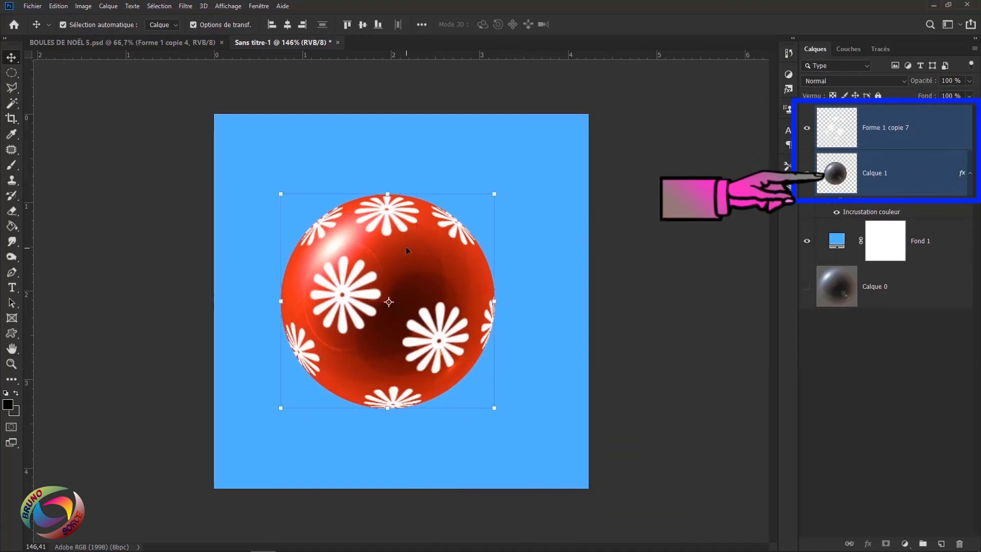
pyautogui.moveTo(410, 247); pyautogui.dragTo(427, 282)
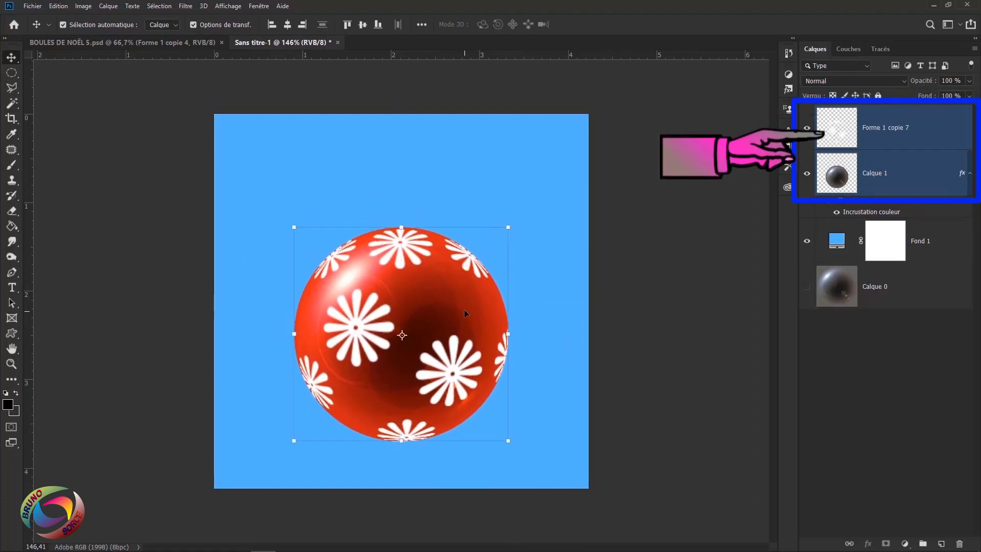
pyautogui.moveTo(402, 335)
pyautogui.mouseDown()
pyautogui.moveTo(431, 307)
pyautogui.moveTo(402, 346)
pyautogui.mouseUp()
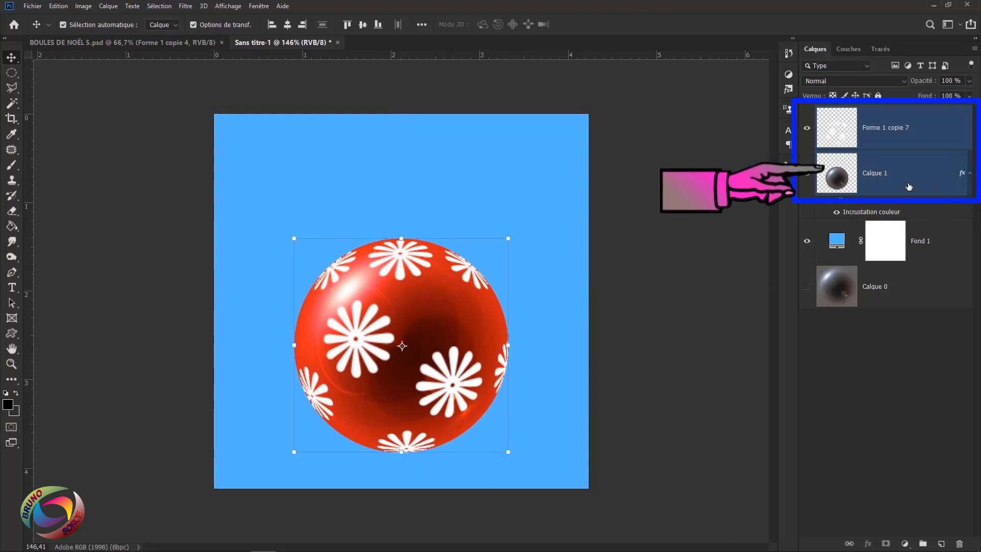
# Add an Incrustation couleur effect to the flower layer Forme 1 copie 7, using Normal blend mode and 100% opacity.
pyautogui.click(378, 346)
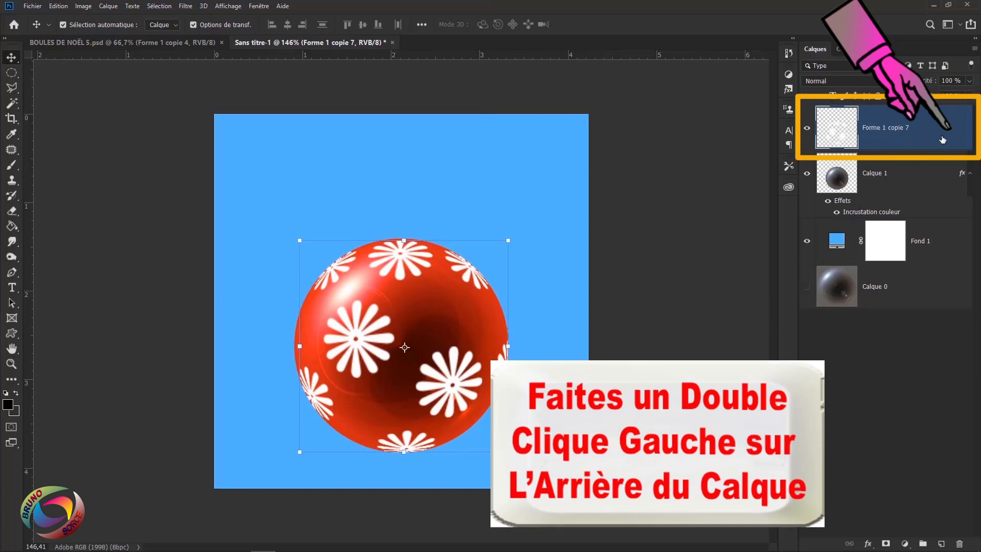
pyautogui.doubleClick(943, 140)
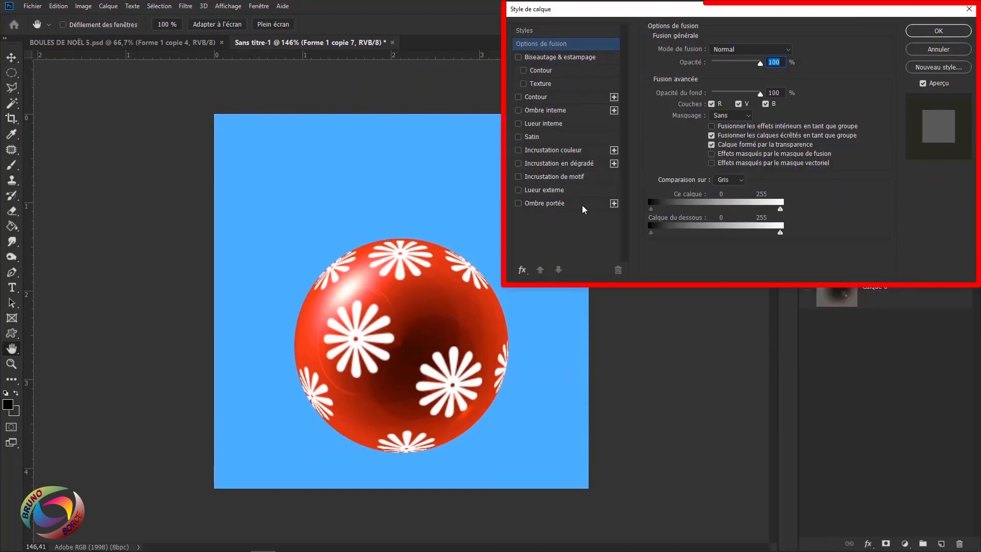
pyautogui.click(552, 151)
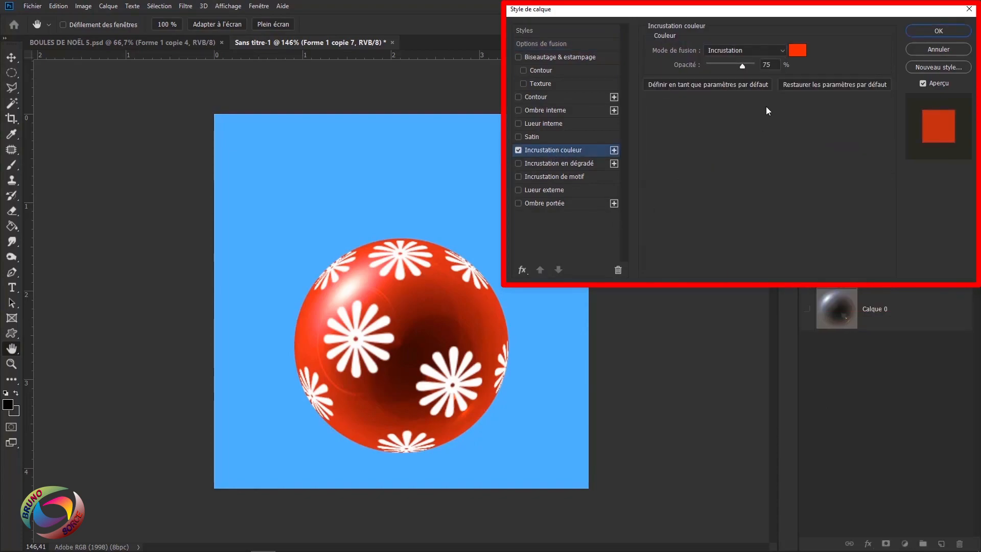
pyautogui.click(766, 51)
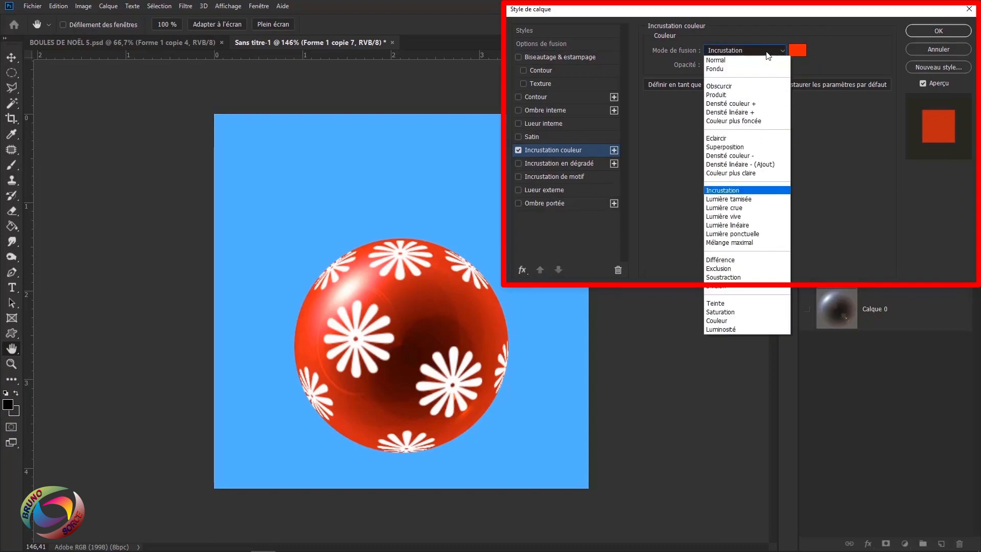
pyautogui.click(718, 61)
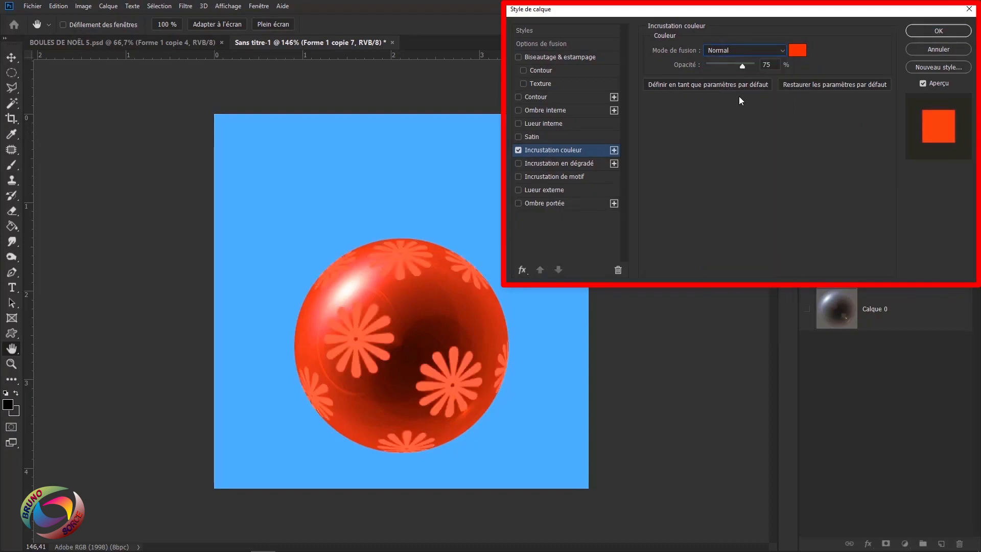
pyautogui.moveTo(744, 66); pyautogui.dragTo(763, 65)
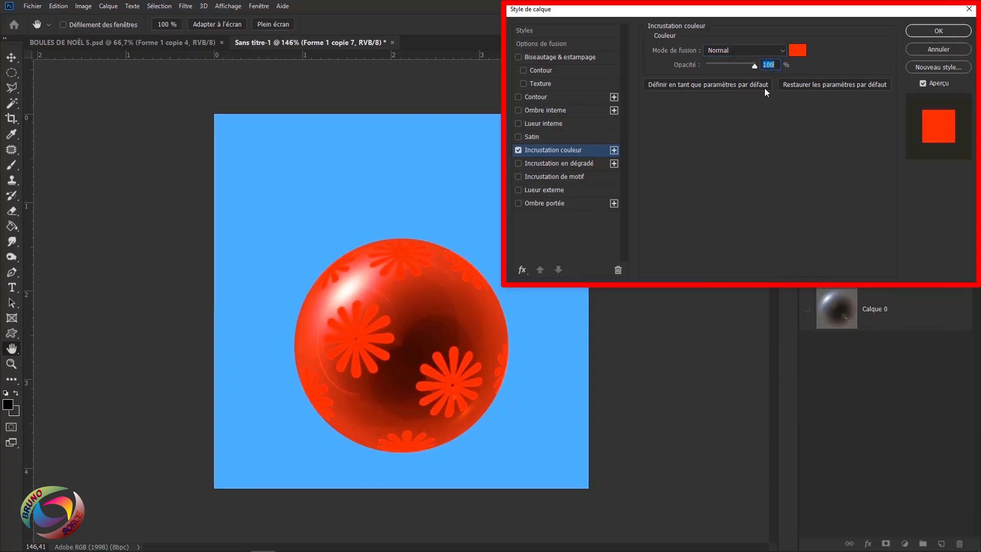
# Set the flowers' colour overlay to bright green 09f70e.
pyautogui.click(796, 50)
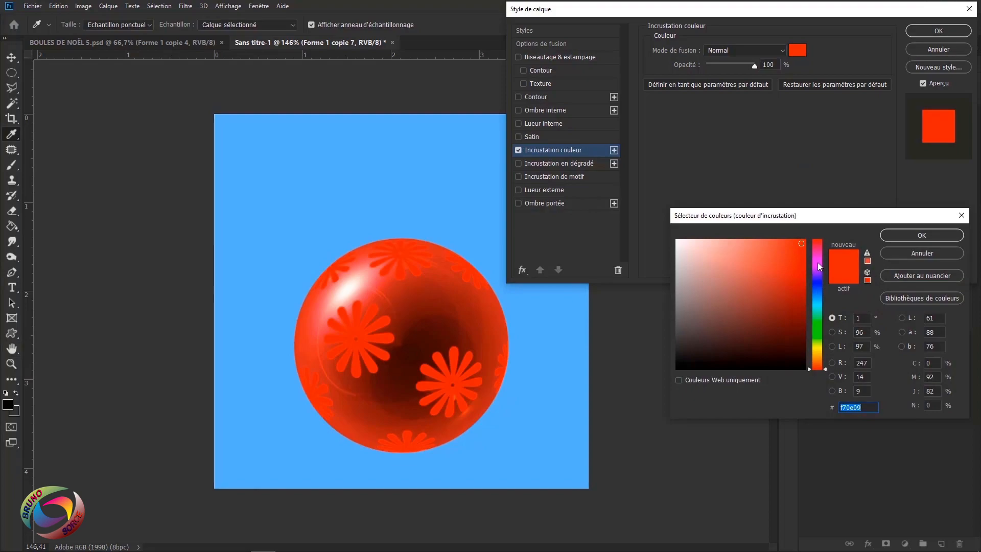
pyautogui.click(819, 263)
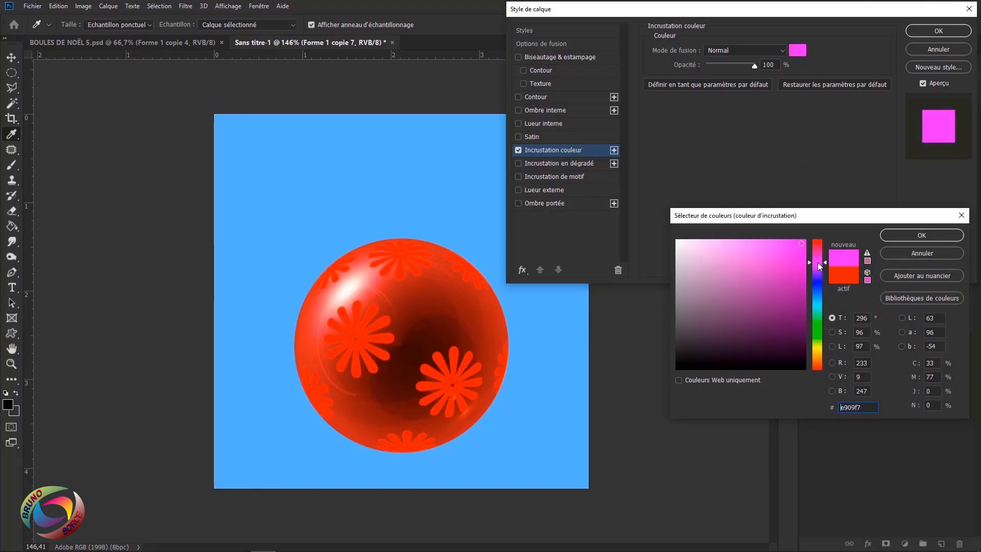
pyautogui.click(818, 327)
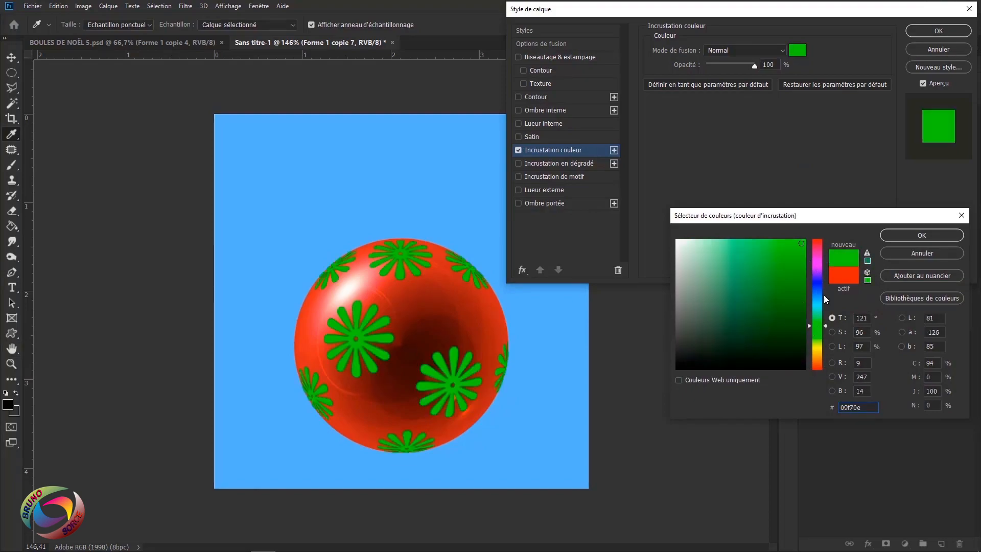
pyautogui.click(922, 235)
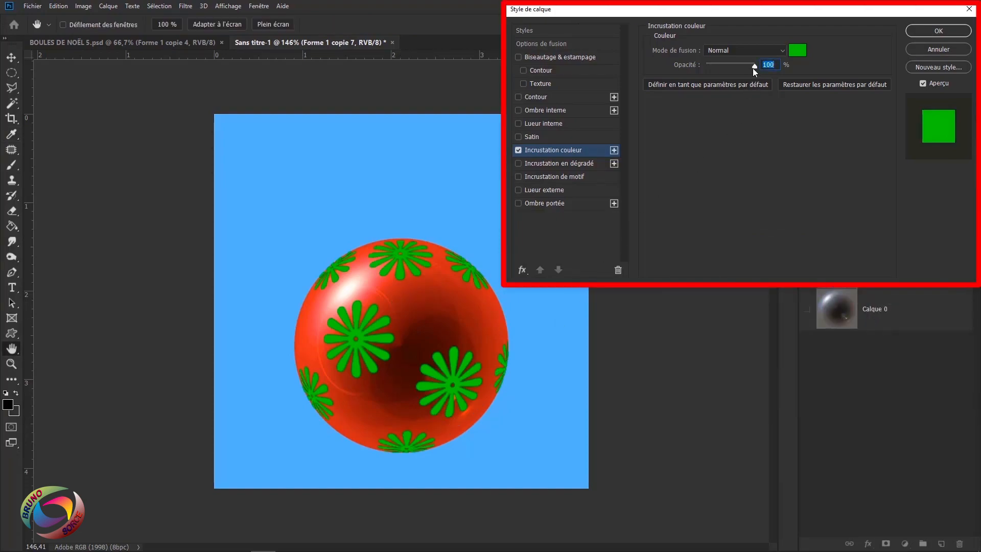
# Reduce the green overlay's opacity to 50% and apply the layer style to the flowers.
pyautogui.moveTo(751, 65); pyautogui.dragTo(732, 71)
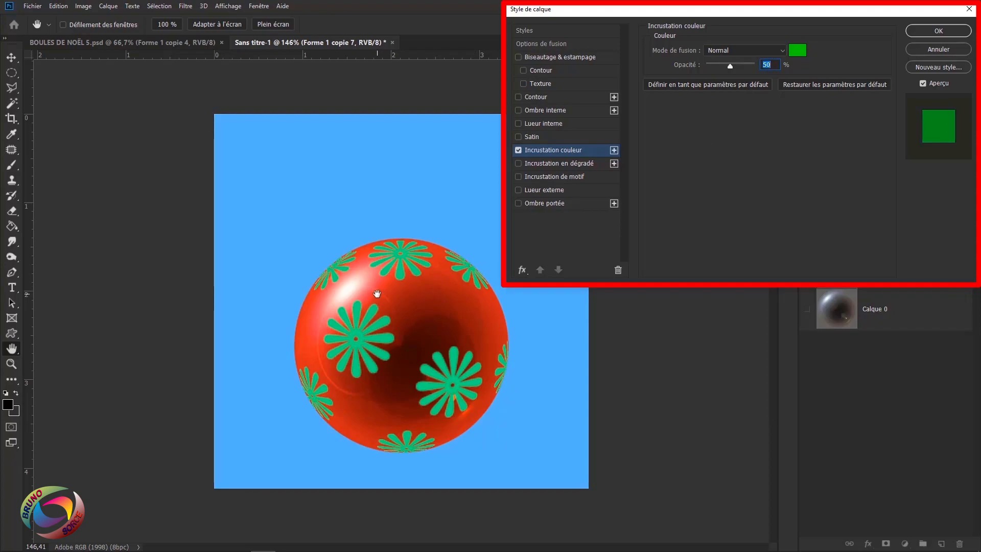
pyautogui.click(535, 96)
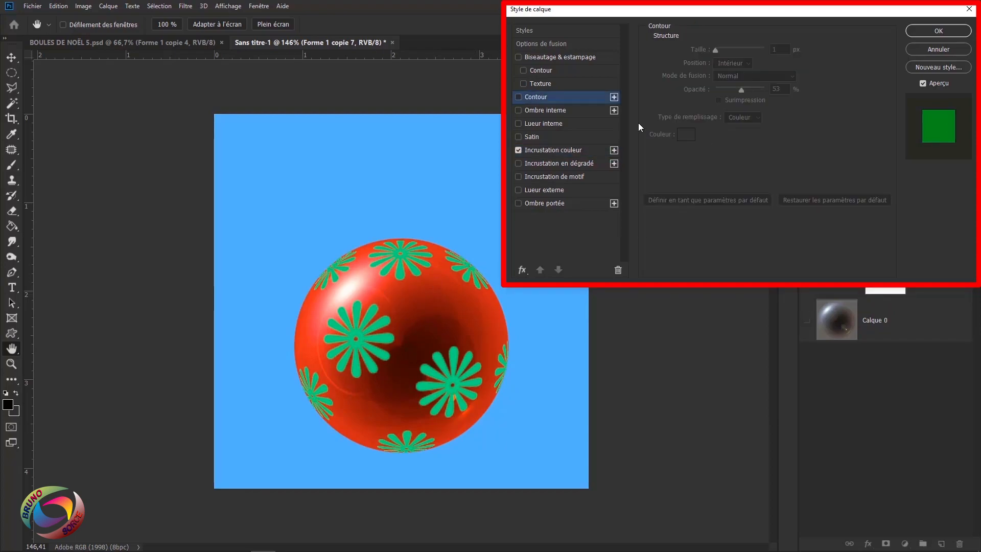
pyautogui.click(953, 31)
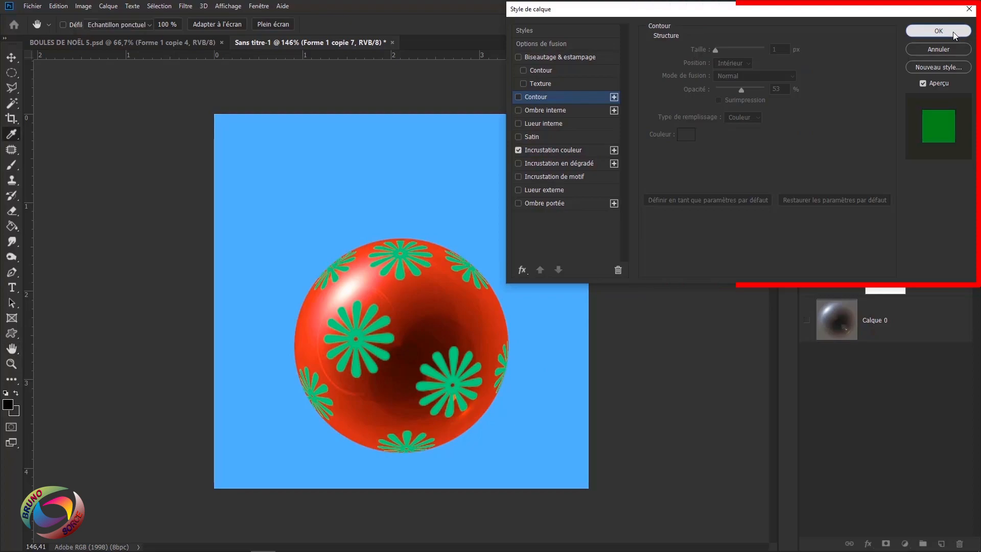
# Hide the blue background layer Calque 0 in IMAGE TUTO REPRISE BIS.psd, leaving only the ball on transparency.
pyautogui.click(654, 328)
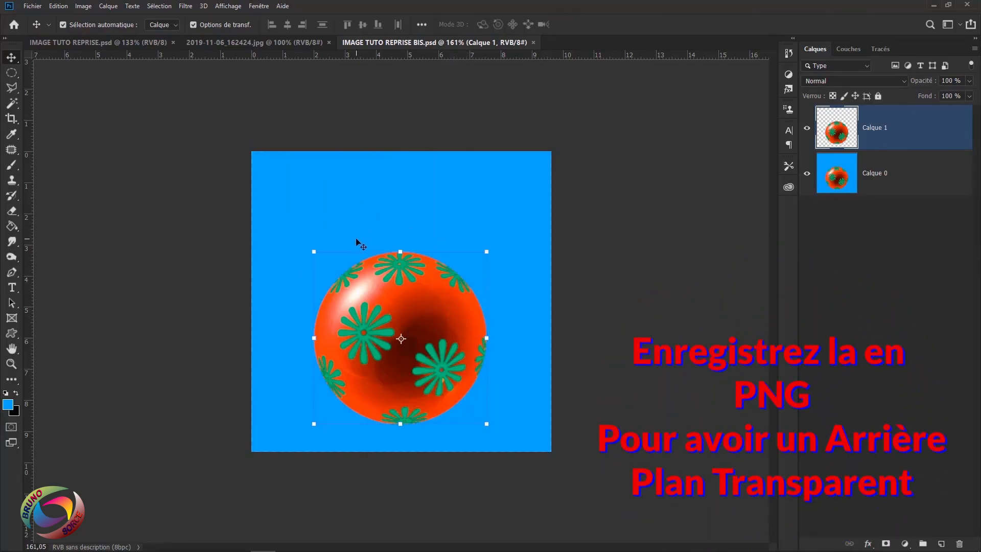
pyautogui.click(807, 173)
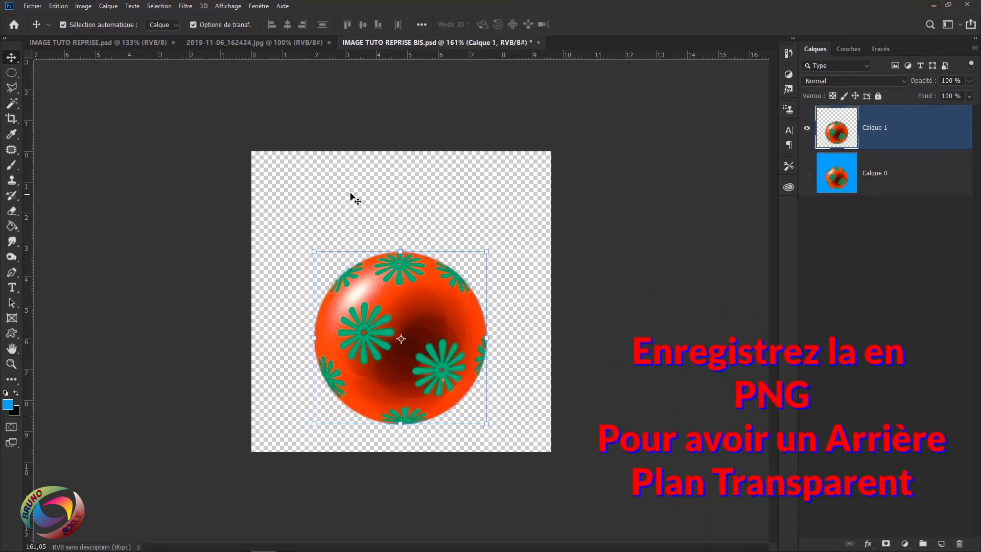